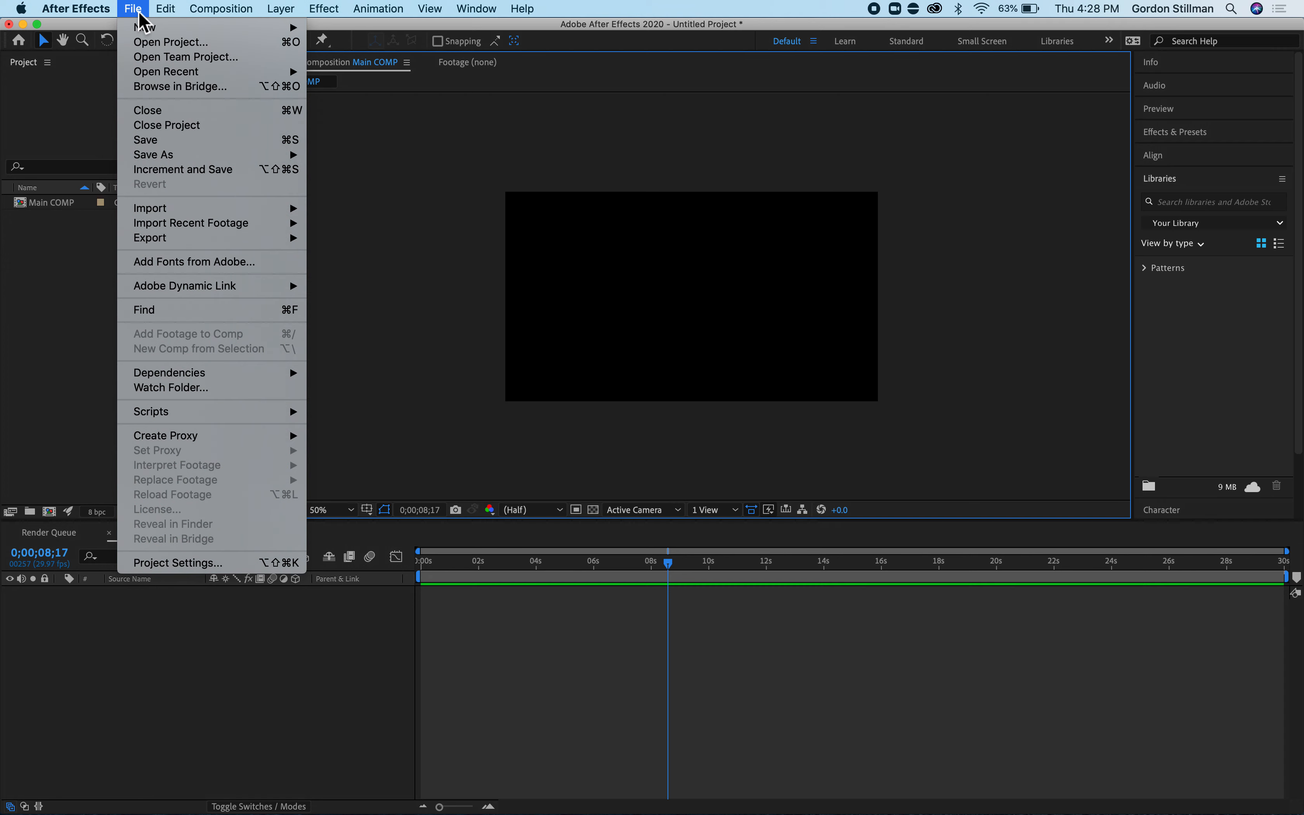
# - Save the project as ImportingDemo.aep in the after_effects_demos folder on the Desktop
pyautogui.click(181, 142)
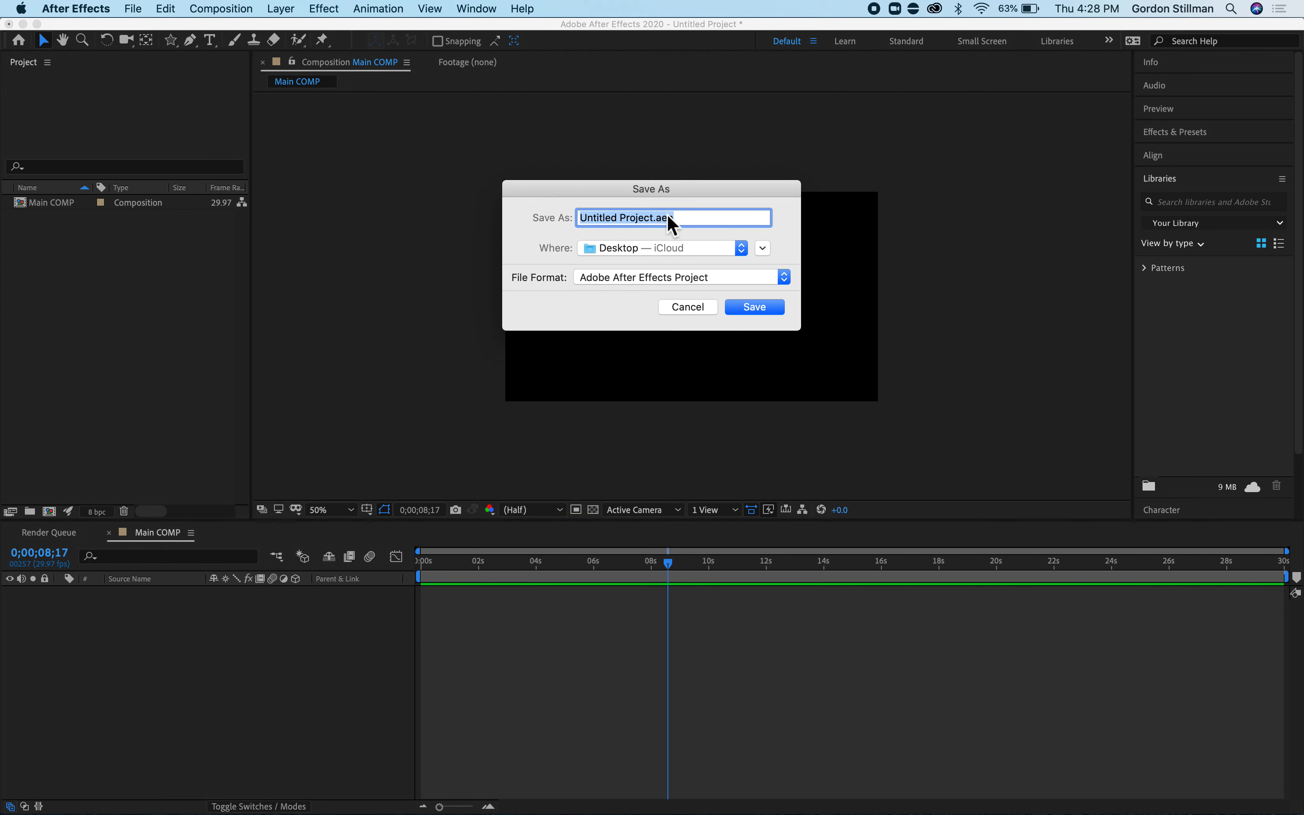
pyautogui.click(644, 221)
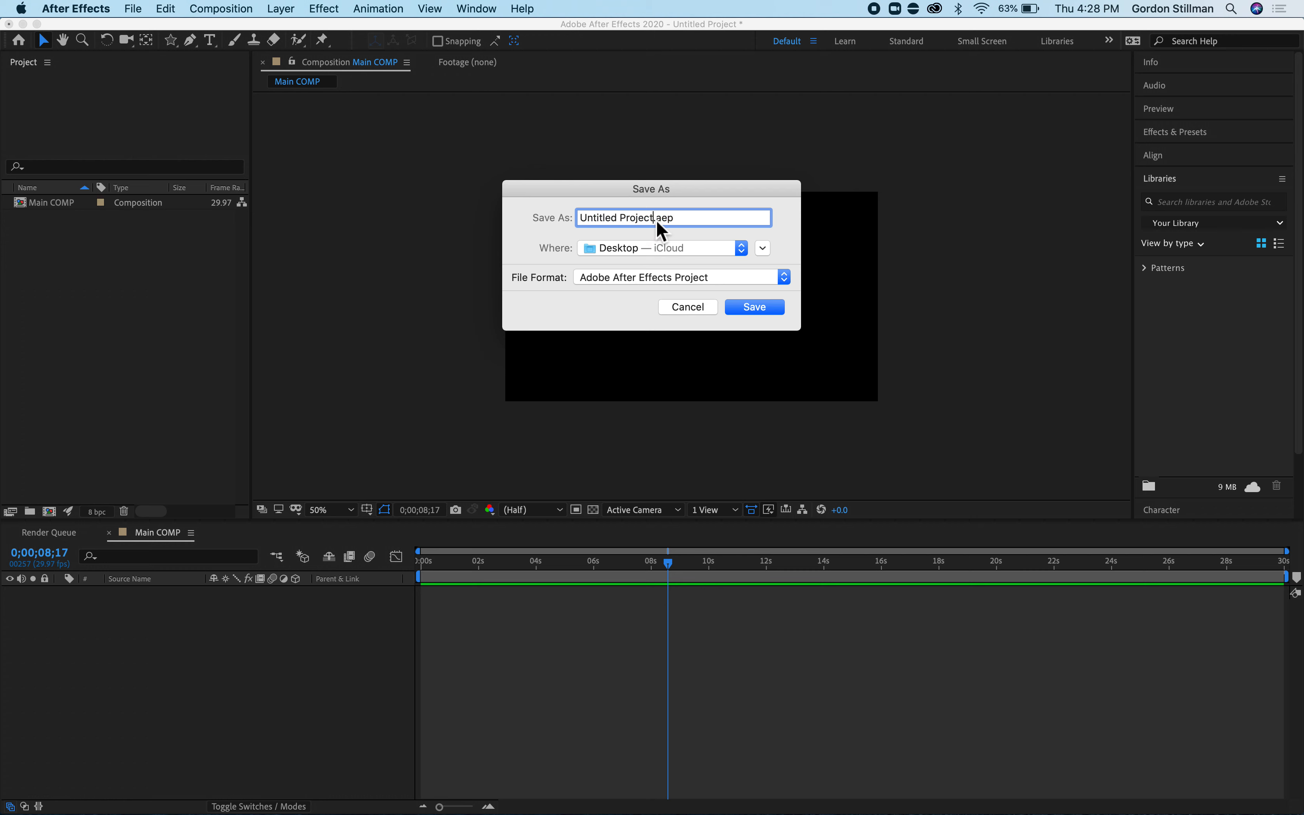
pyautogui.moveTo(655, 220); pyautogui.dragTo(537, 211)
pyautogui.write('ImportingDemo')
pyautogui.click(763, 248)
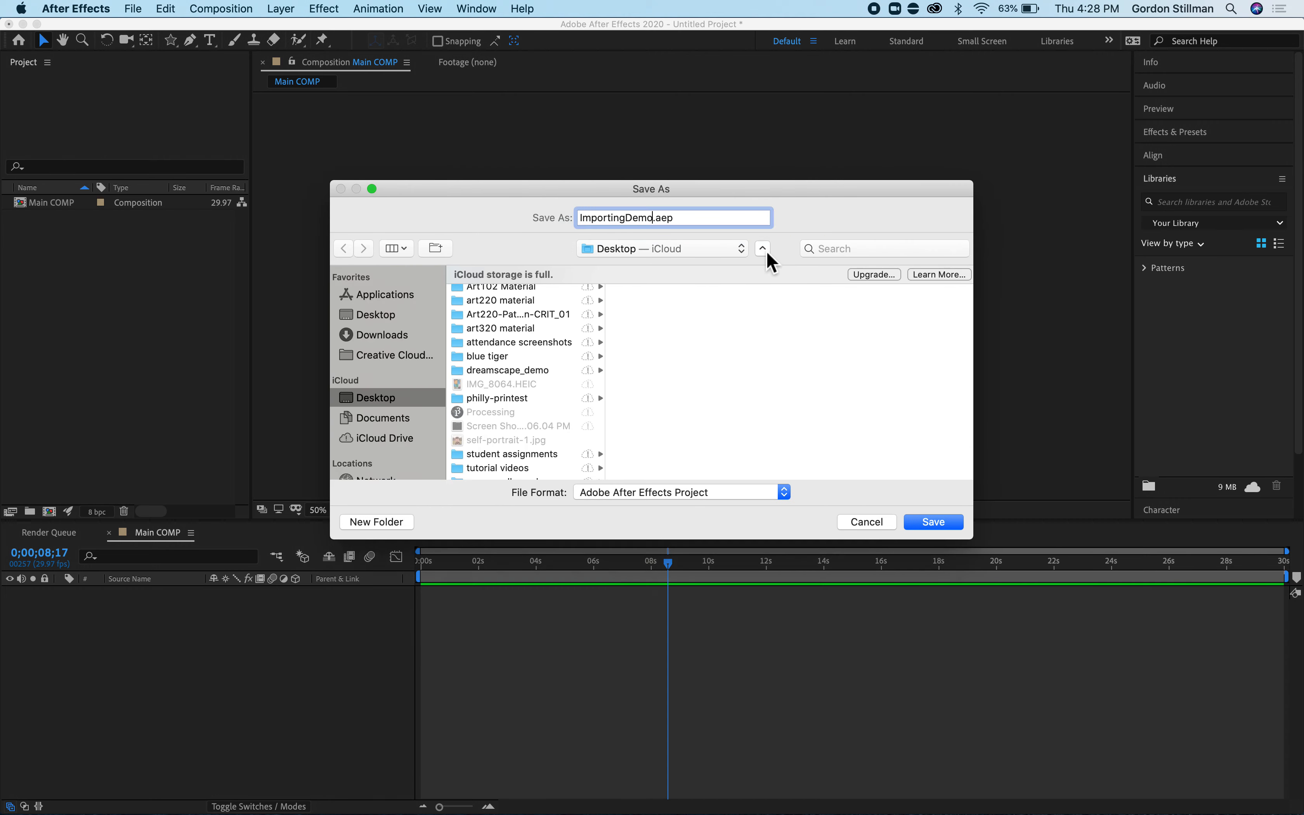
pyautogui.scroll(2, 532, 326)
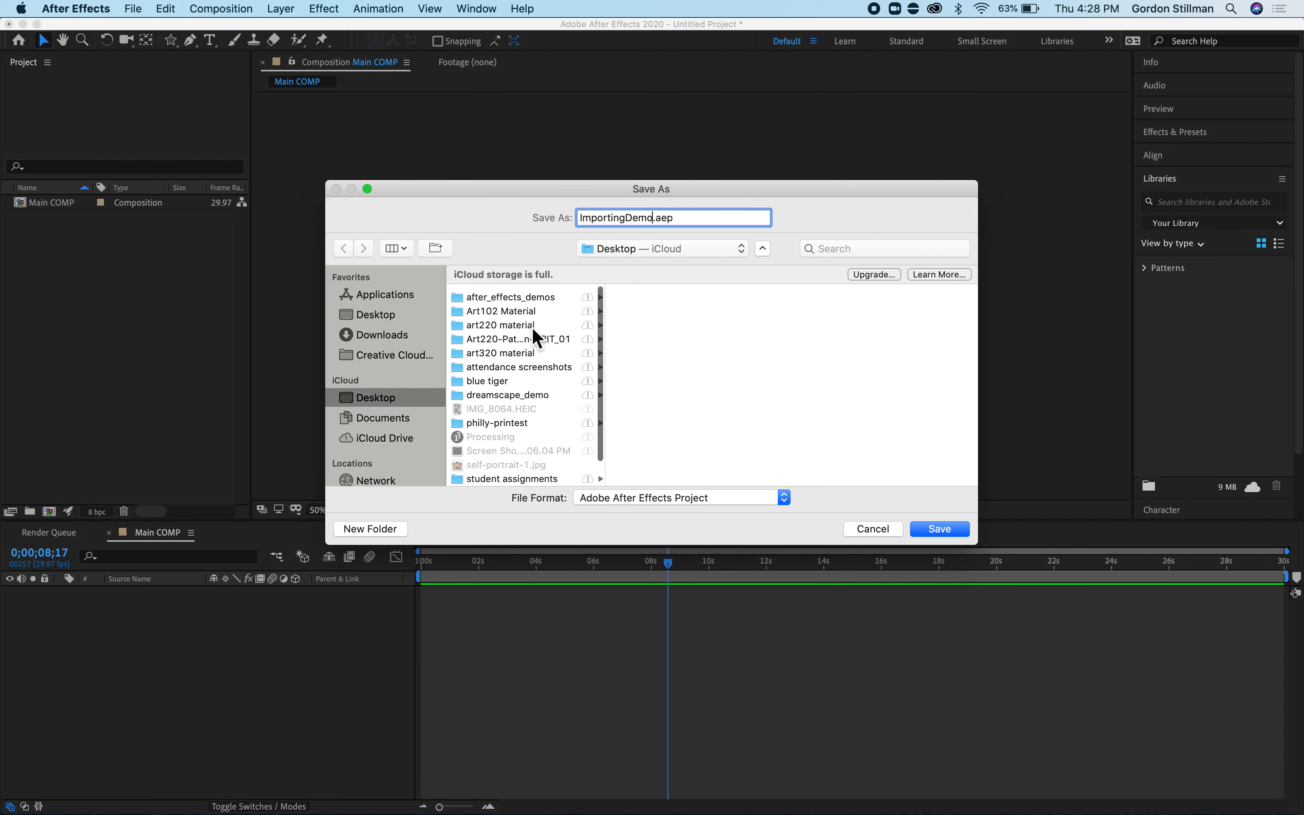
pyautogui.click(536, 293)
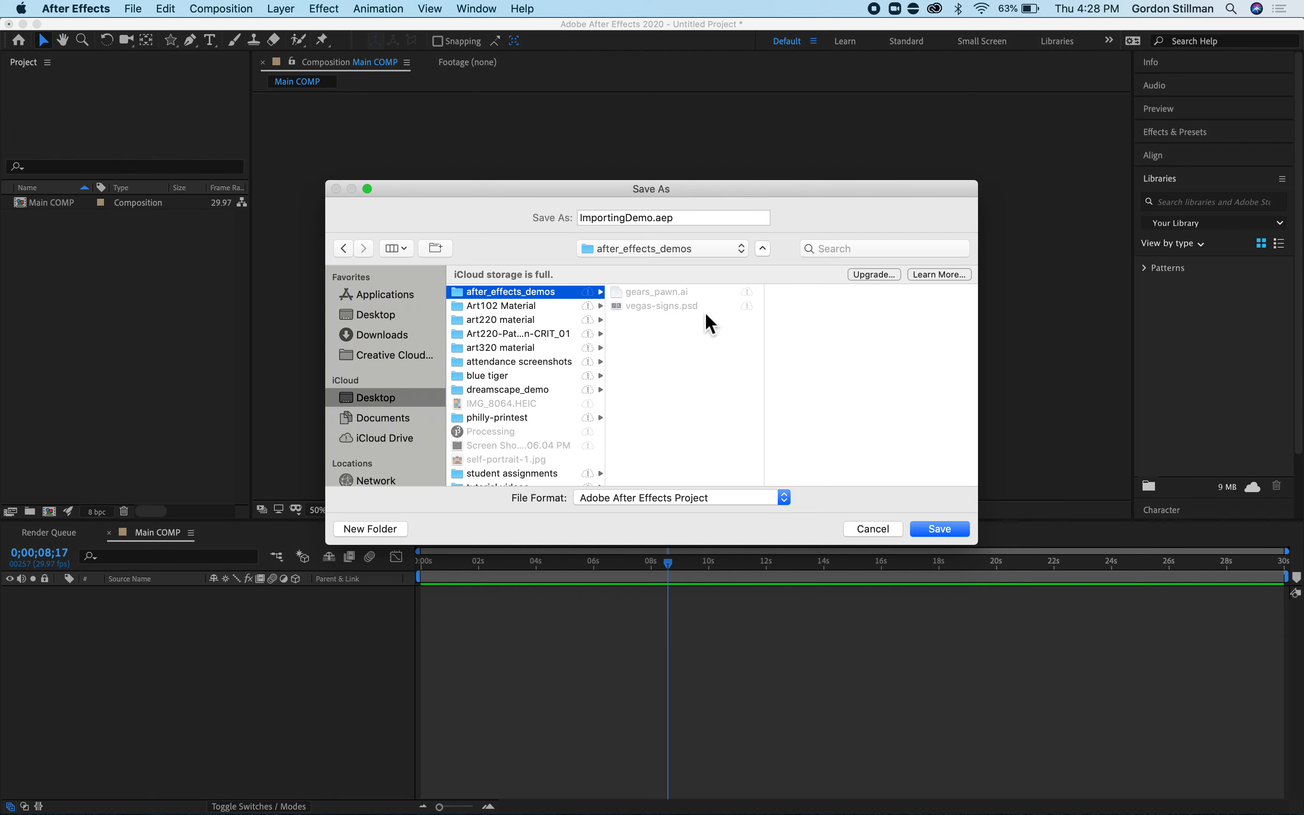
pyautogui.click(941, 536)
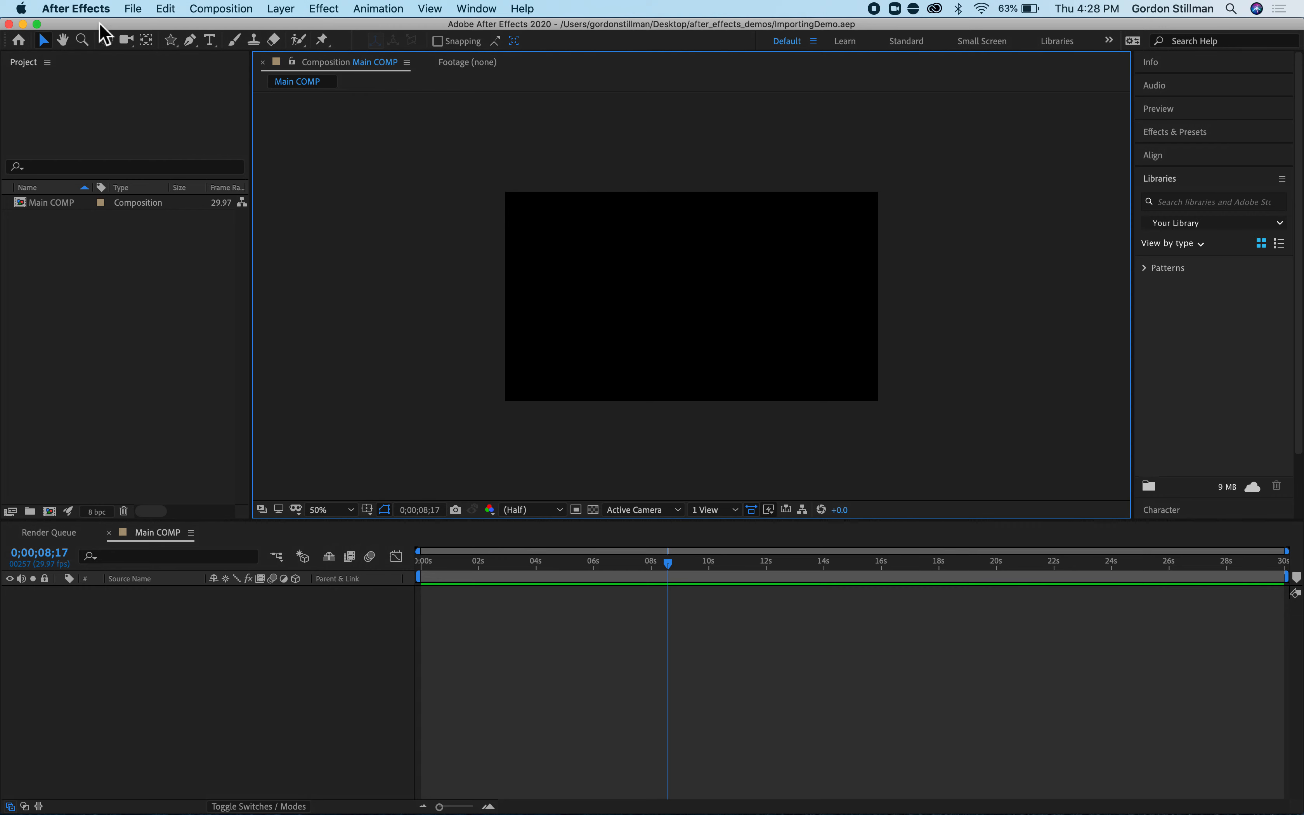
pyautogui.click(134, 9)
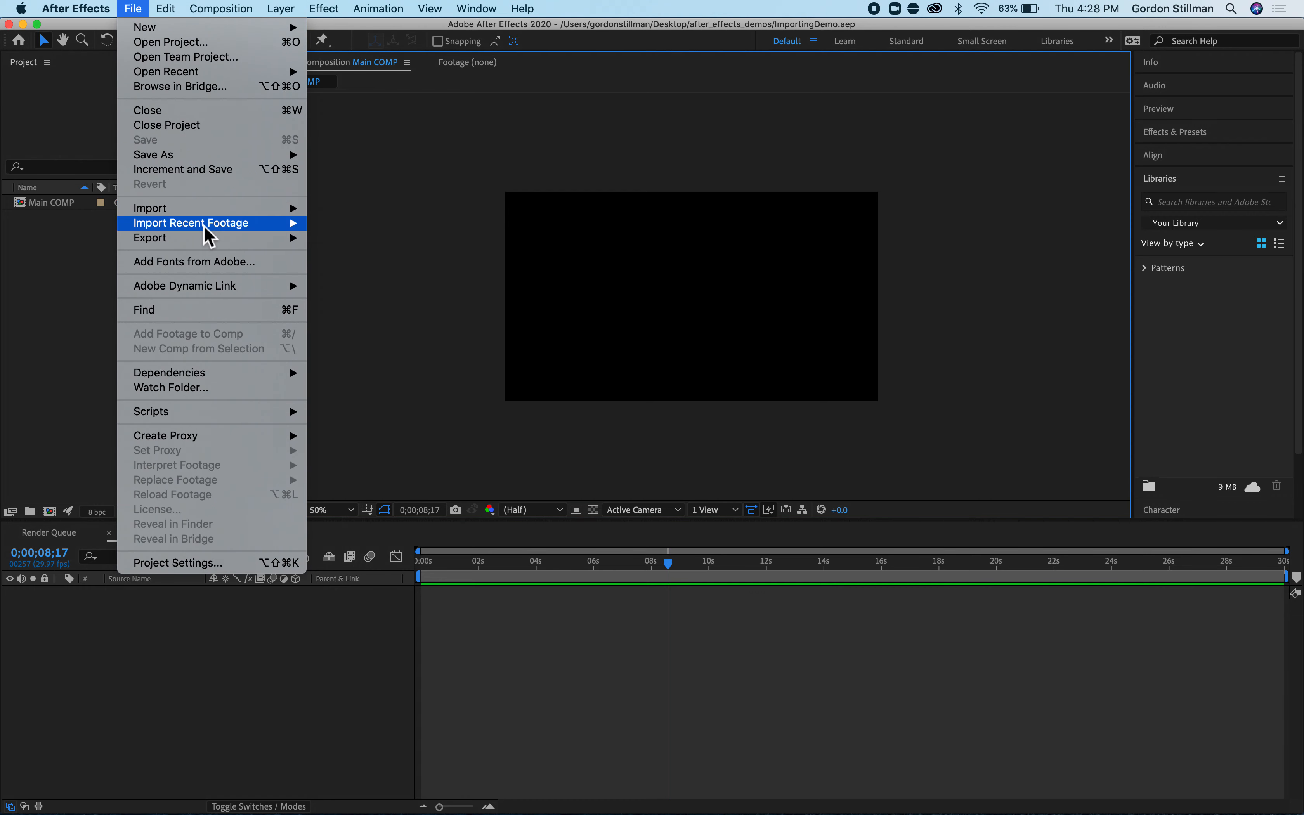
pyautogui.moveTo(207, 212)
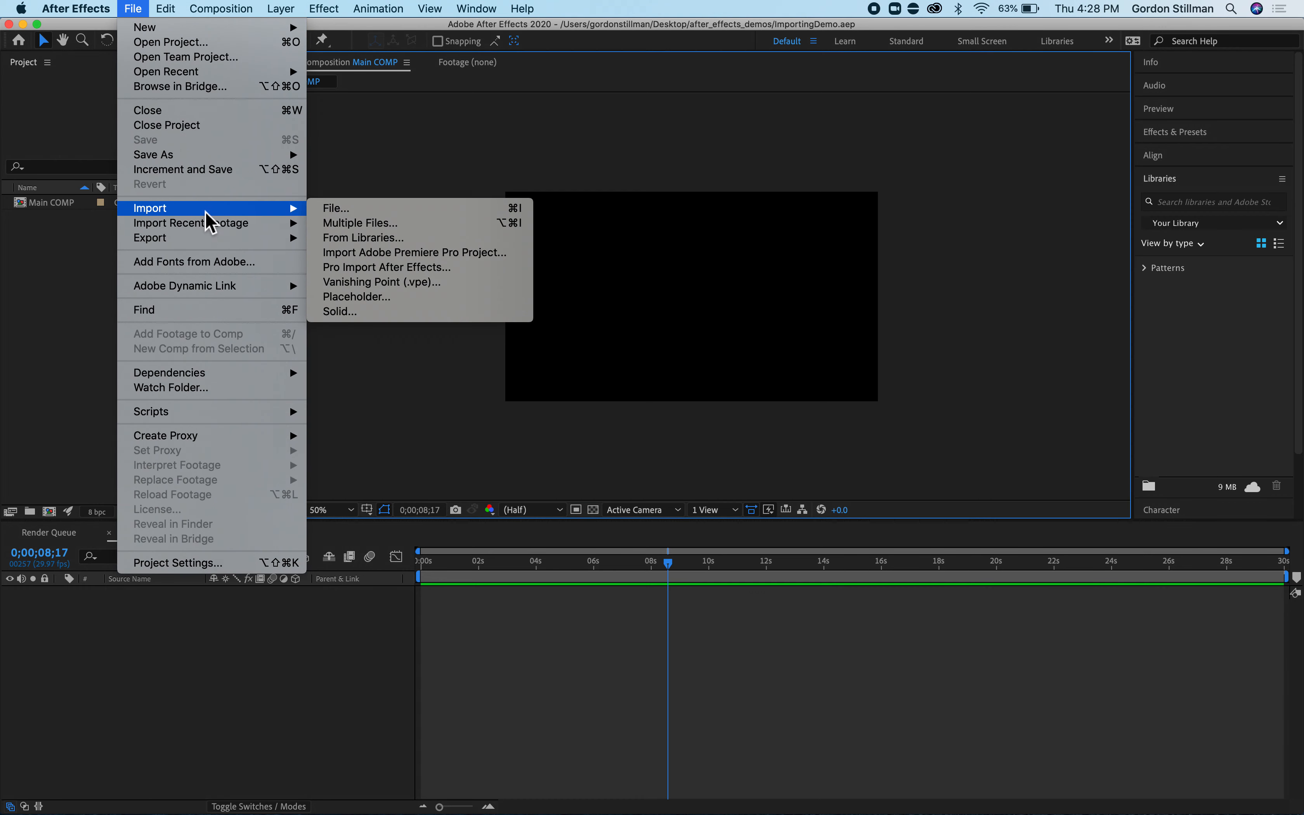
pyautogui.click(350, 216)
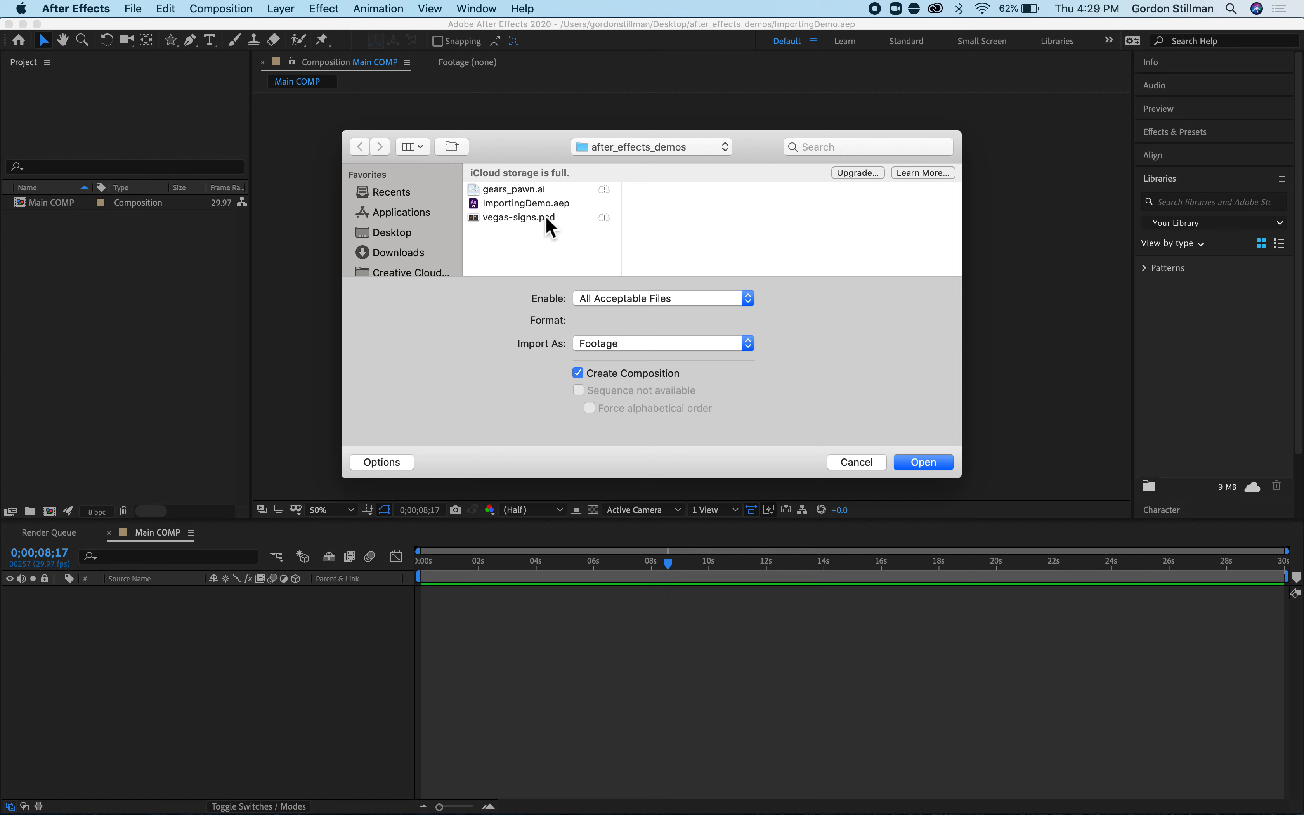
pyautogui.click(864, 461)
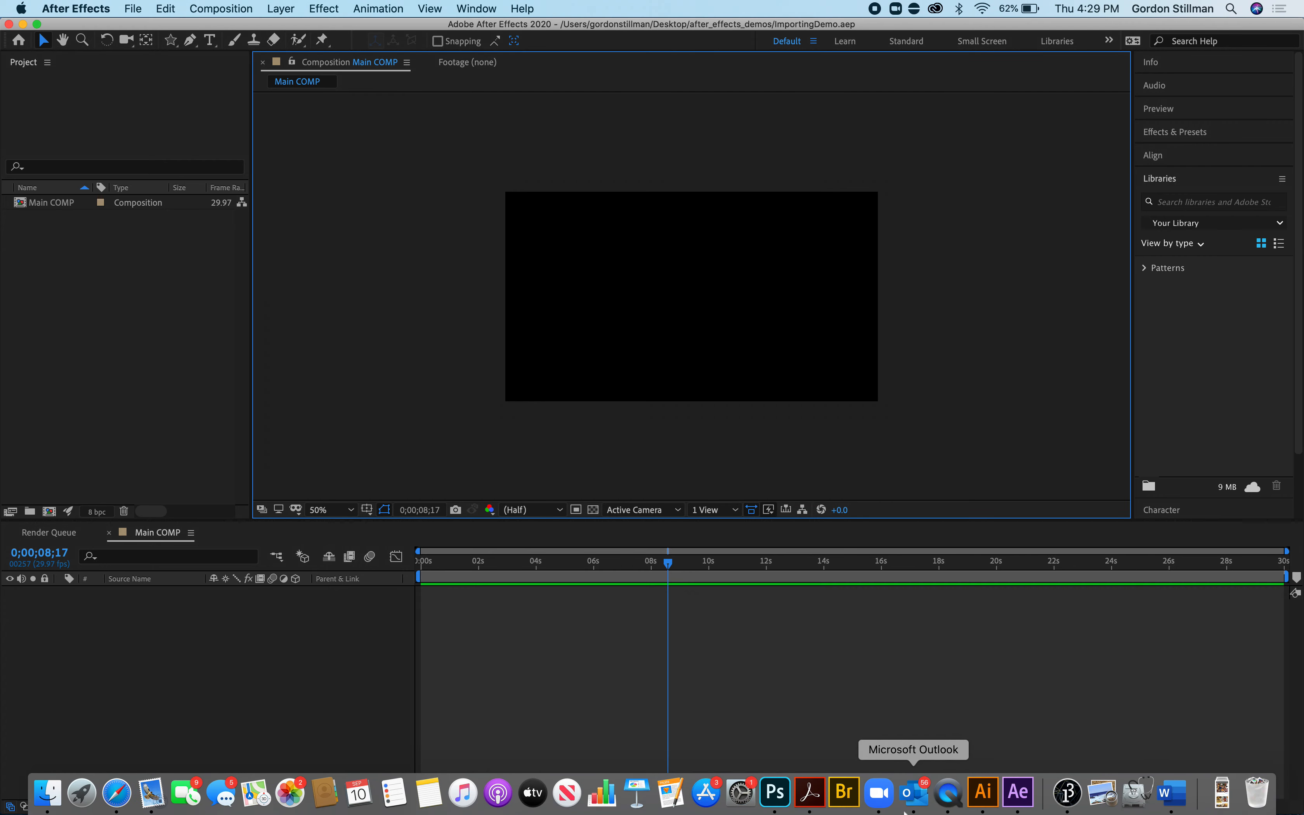
# - Switch to Photoshop and examine how far the light_ray layer of vegas-signs.psd extends beyond the canvas using Free Transform
pyautogui.click(774, 792)
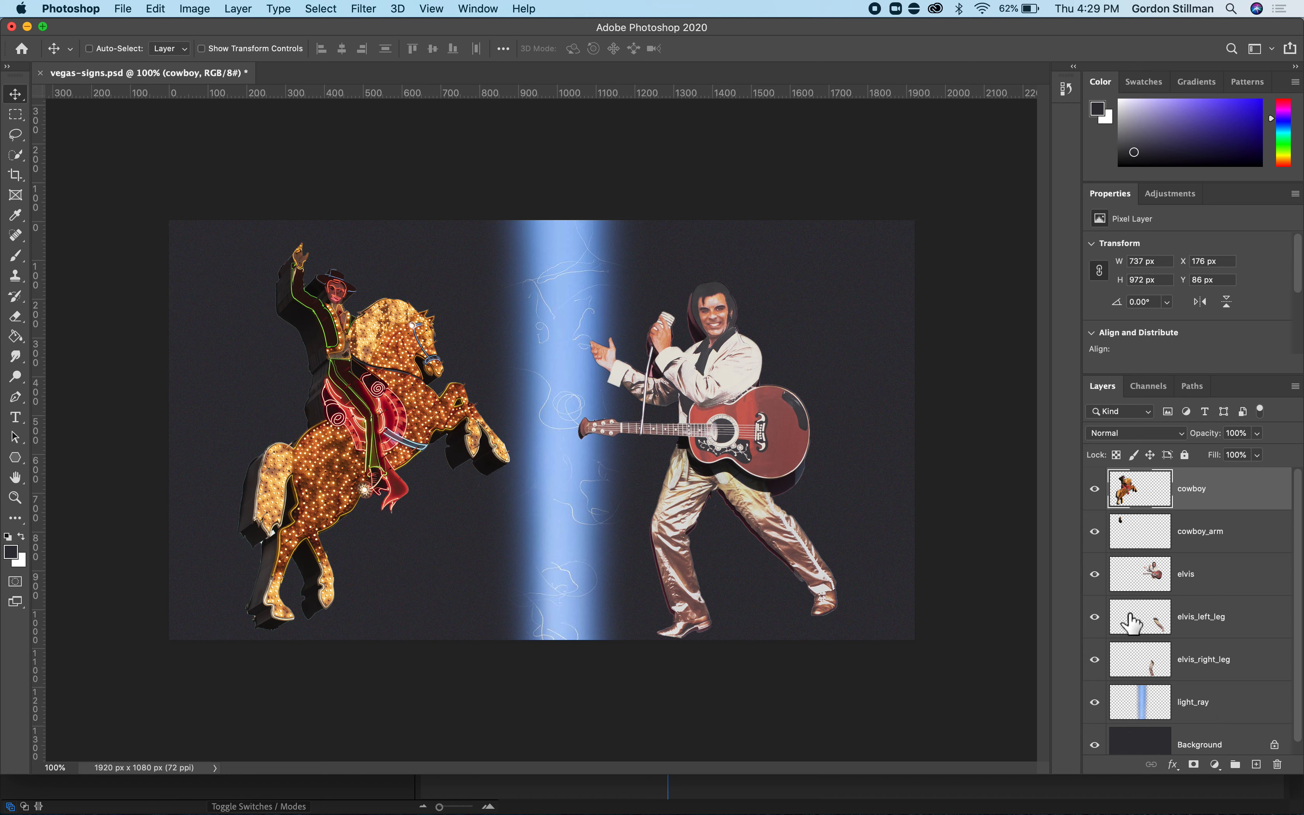
pyautogui.click(1157, 700)
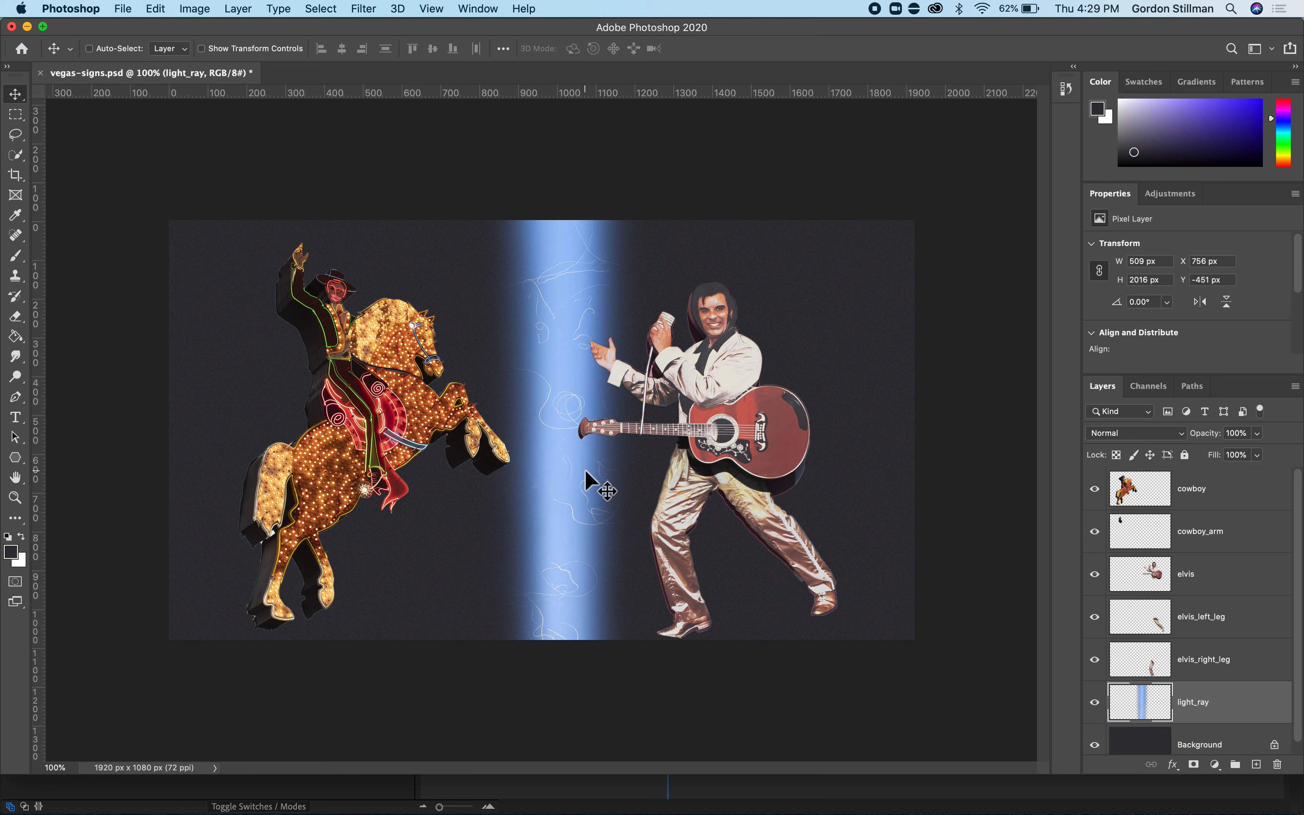
pyautogui.press('super+t')
pyautogui.moveTo(566, 443); pyautogui.dragTo(559, 573)
pyautogui.moveTo(563, 435); pyautogui.dragTo(565, 688)
pyautogui.moveTo(390, 201); pyautogui.dragTo(369, 306)
pyautogui.press('super+z')
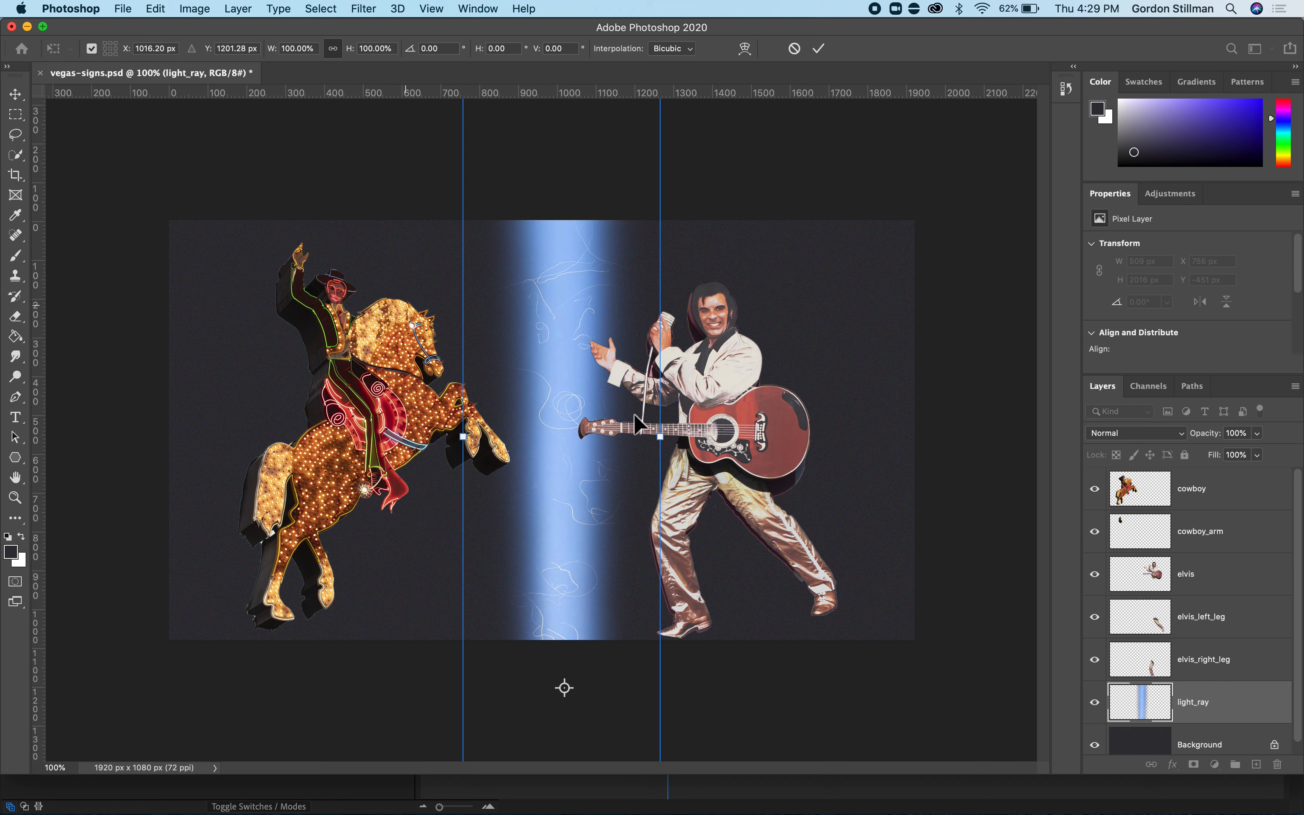
pyautogui.press('Return')
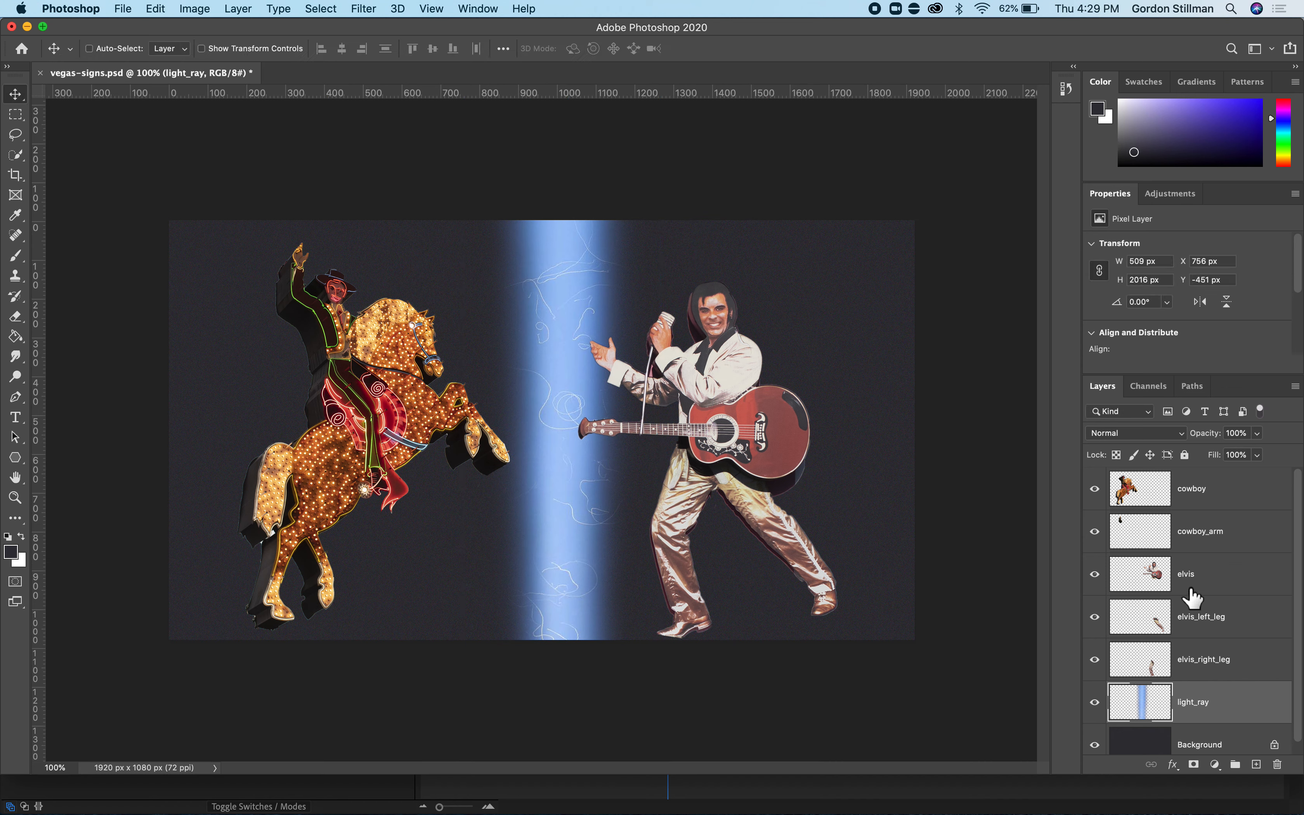
# - Hide and show again the elvis, elvis_left_leg, elvis_right_leg and cowboy_arm layers one by one to check their separate parts
pyautogui.click(1096, 574)
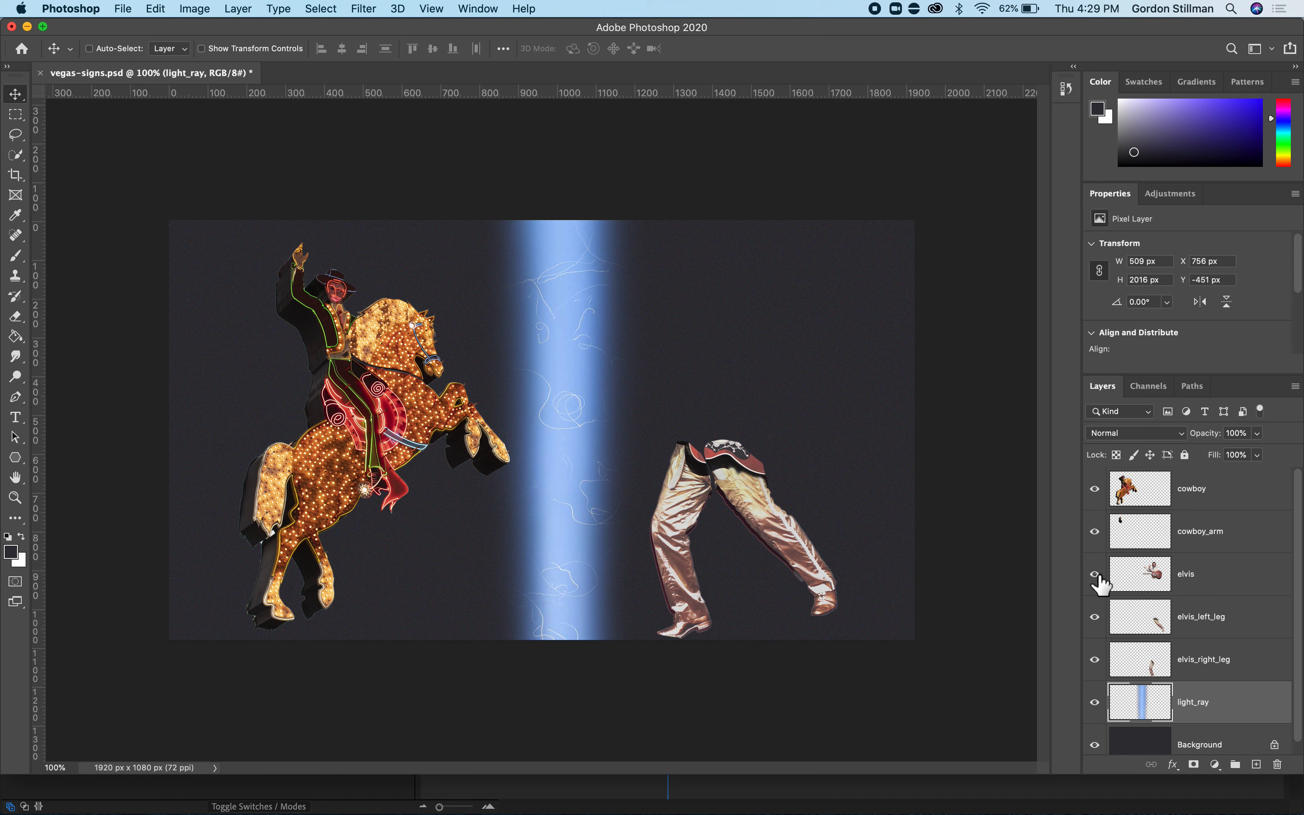
pyautogui.click(1096, 574)
pyautogui.click(1095, 617)
pyautogui.click(1094, 616)
pyautogui.click(1095, 660)
pyautogui.click(1095, 660)
pyautogui.click(1096, 531)
pyautogui.click(1095, 531)
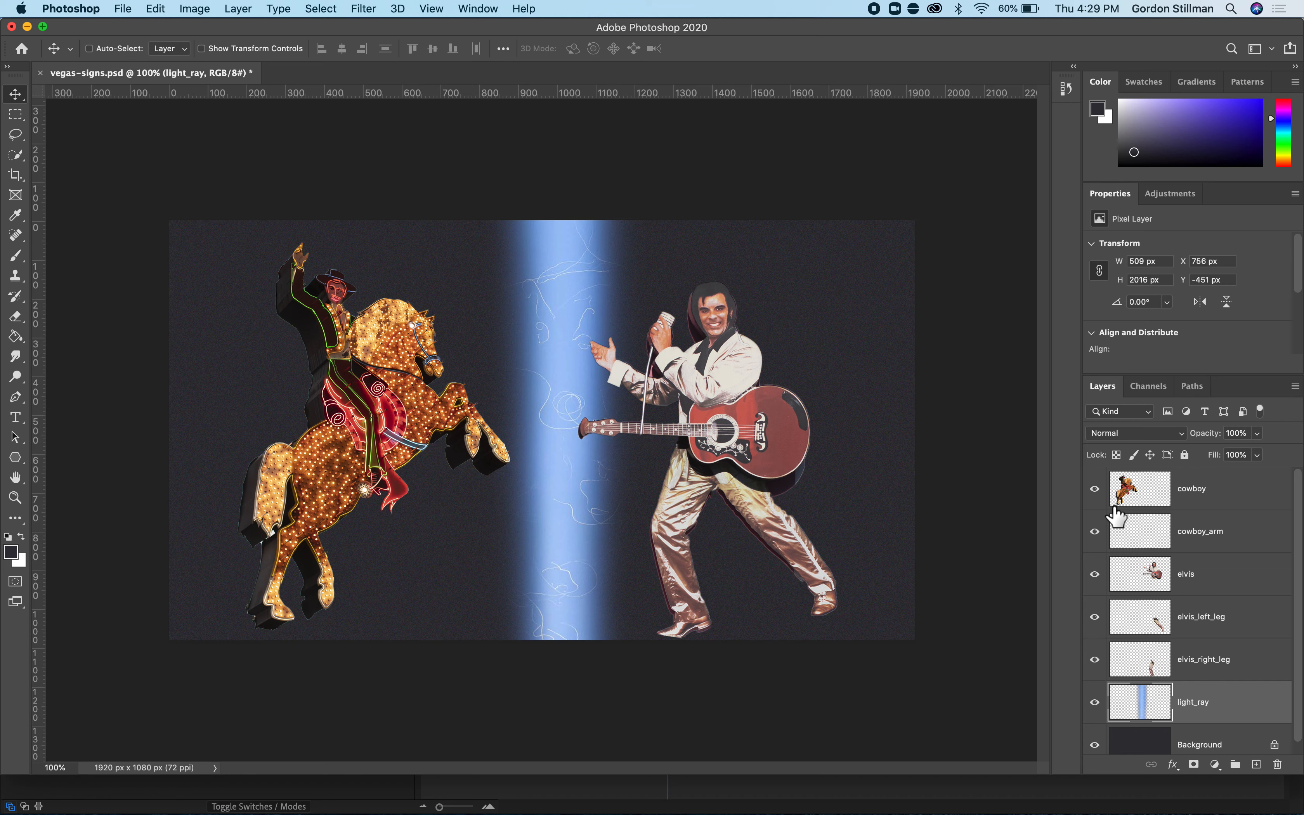
# - Switch to Illustrator and collapse the green gear and magenta gear layers to view the top-level layers of gears_pawn.ai
pyautogui.moveTo(947, 795)
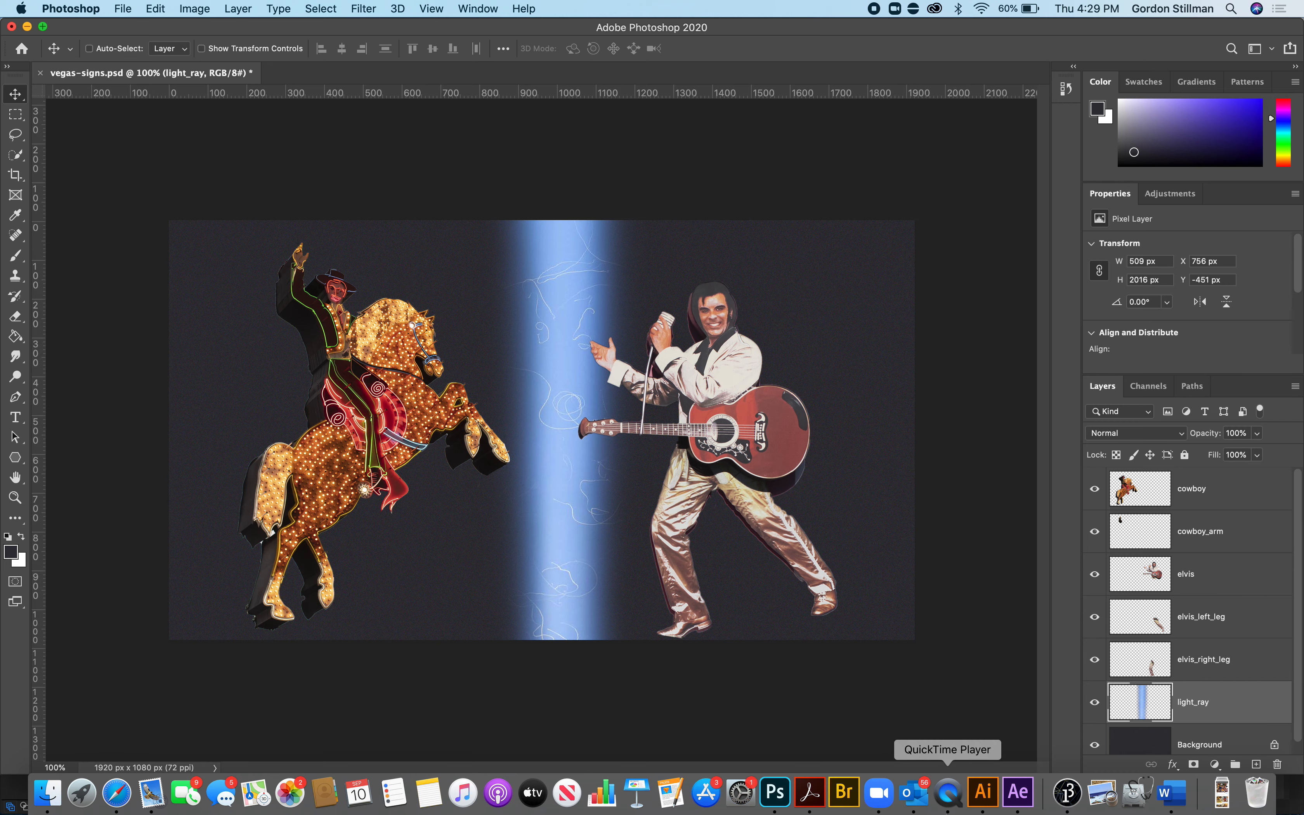
pyautogui.click(982, 791)
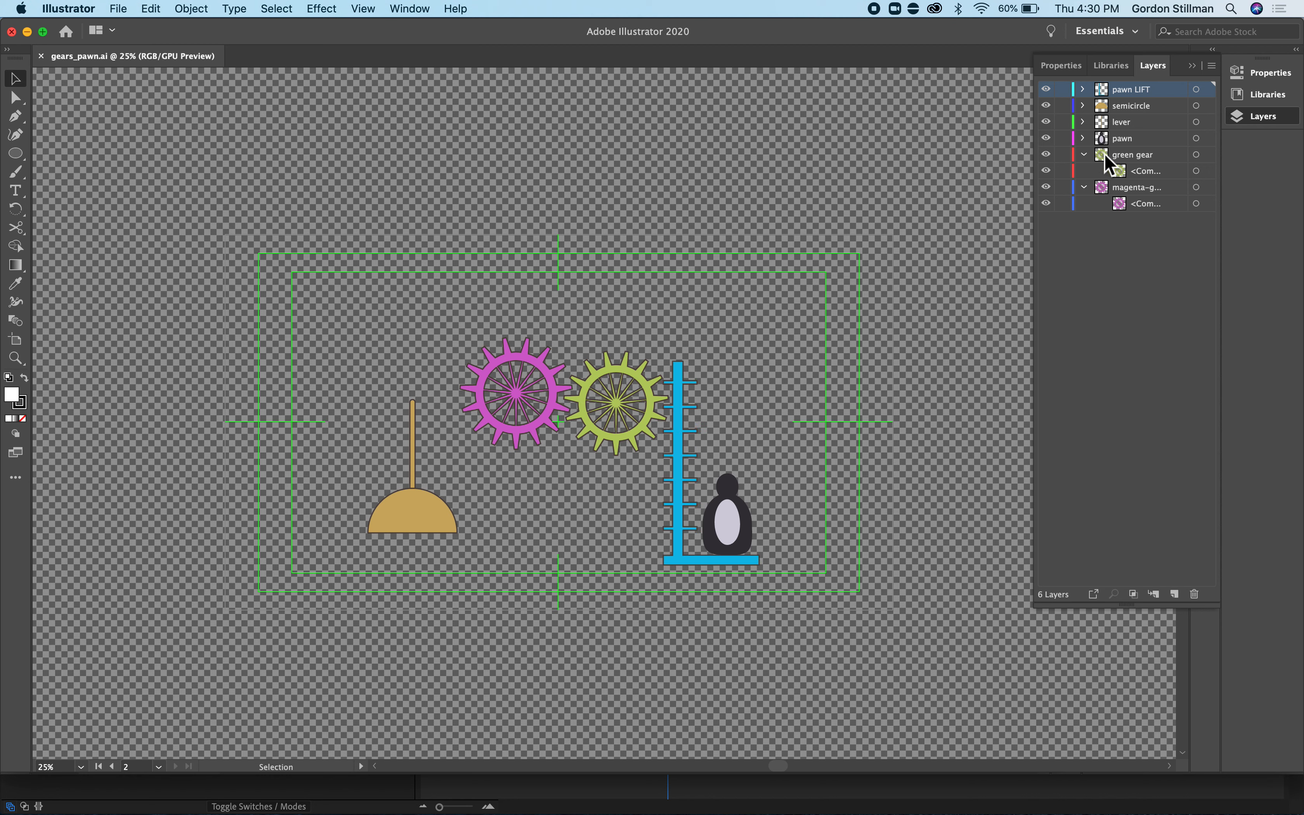
pyautogui.click(1085, 155)
pyautogui.click(1085, 171)
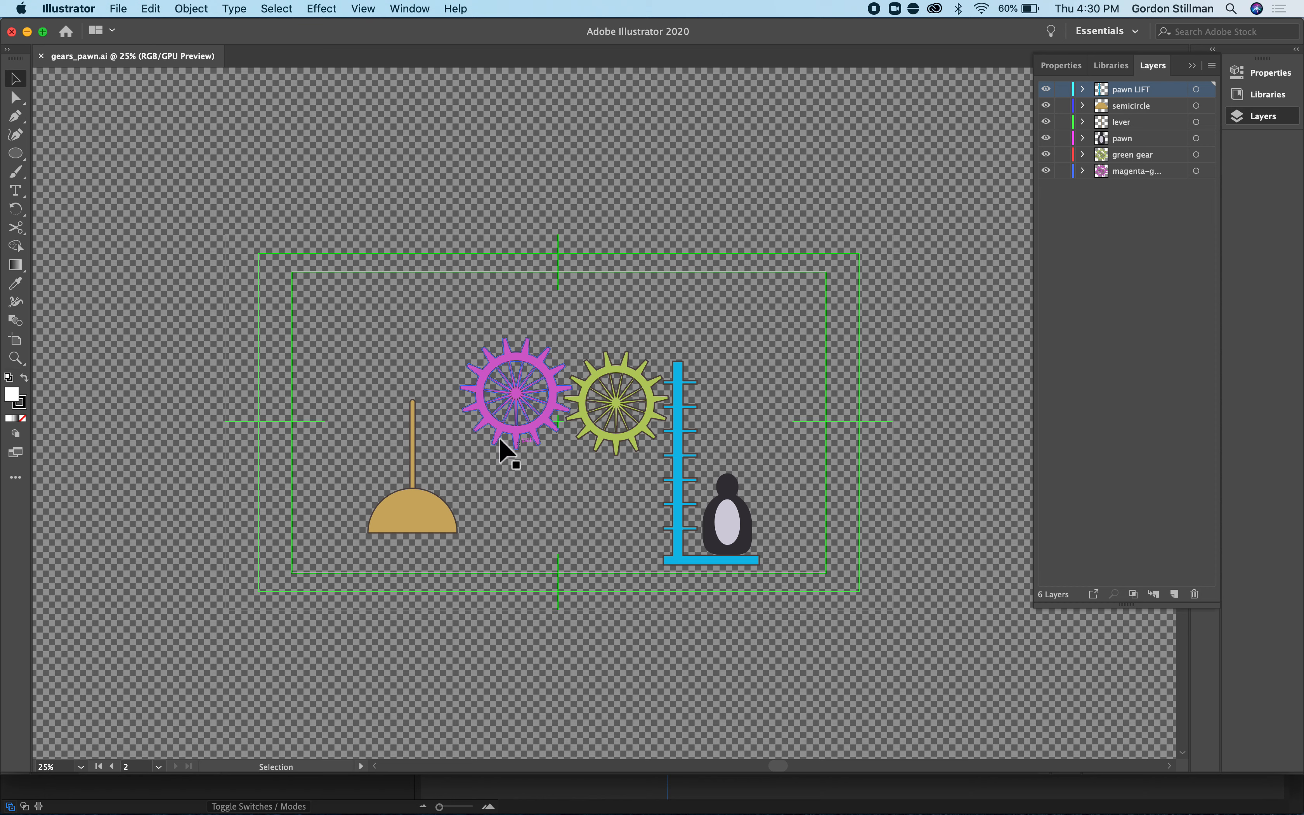
# - Switch back to After Effects and import gears_pawn.ai as Composition - Retain Layer Sizes
pyautogui.moveTo(740, 795)
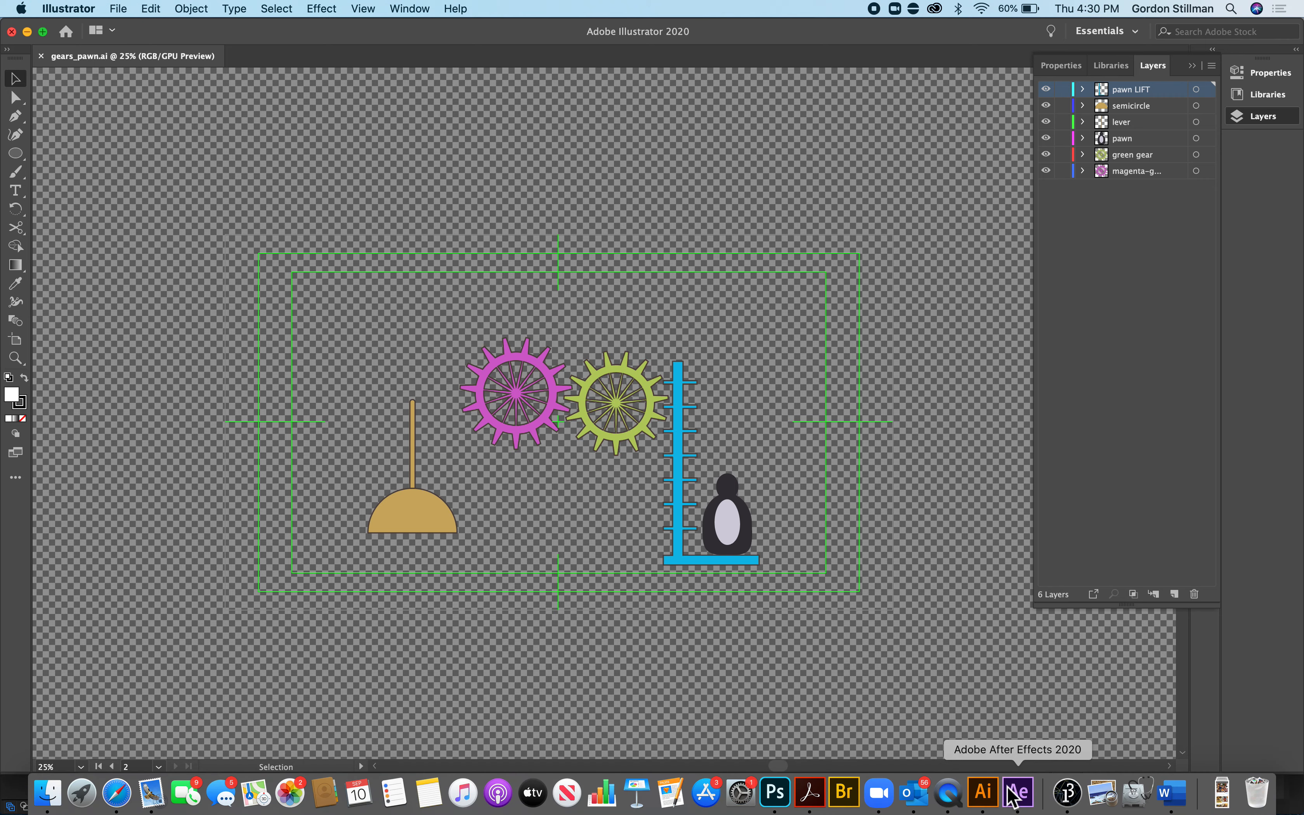
pyautogui.click(1014, 793)
pyautogui.click(141, 8)
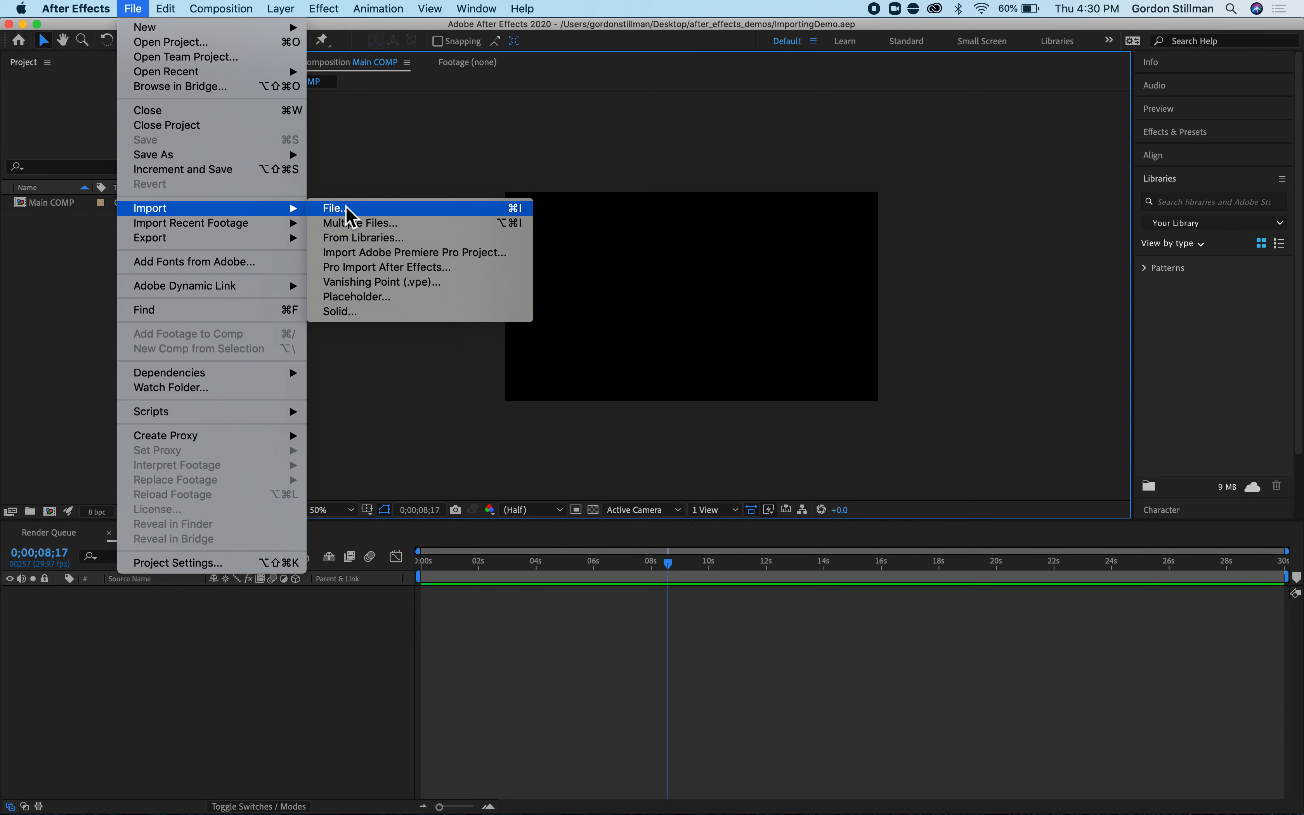
pyautogui.click(30, 284)
pyautogui.press('super+i')
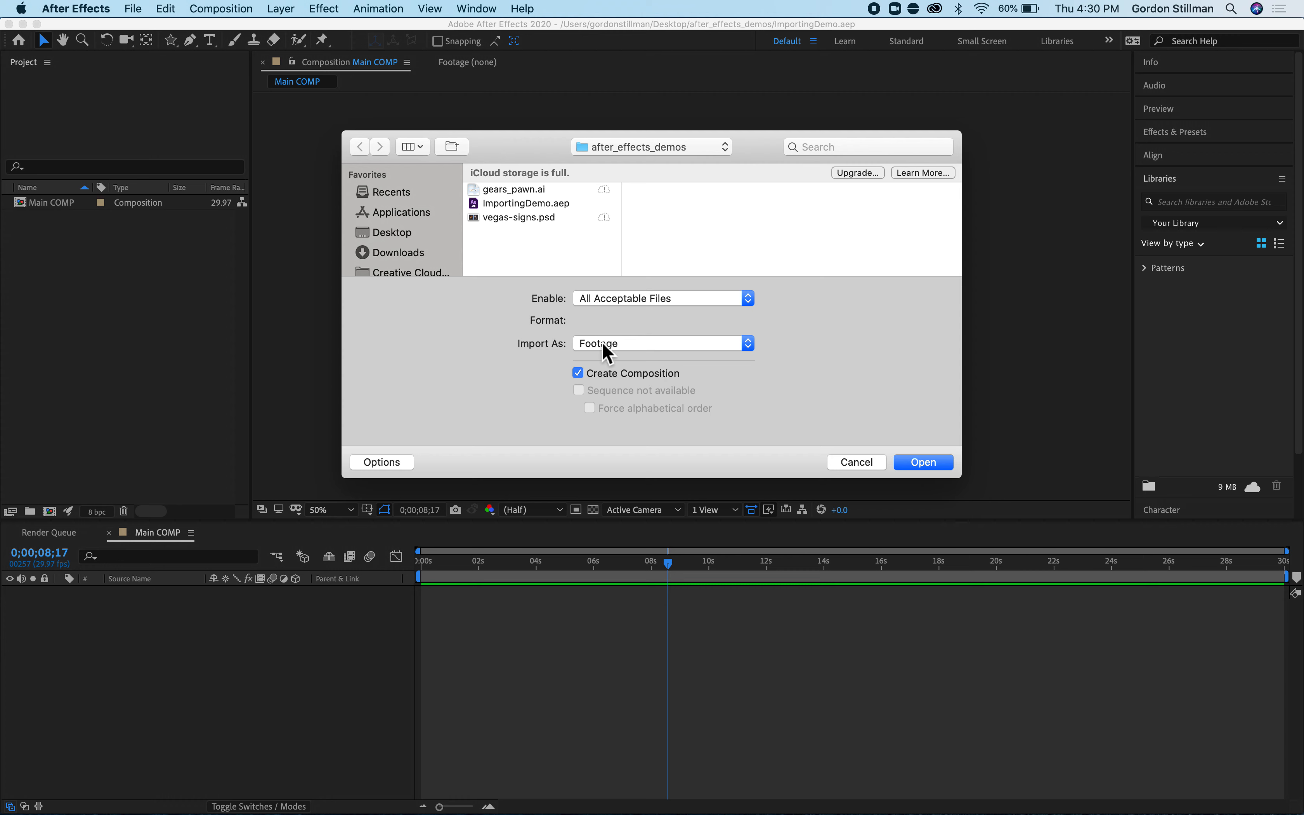
pyautogui.click(545, 193)
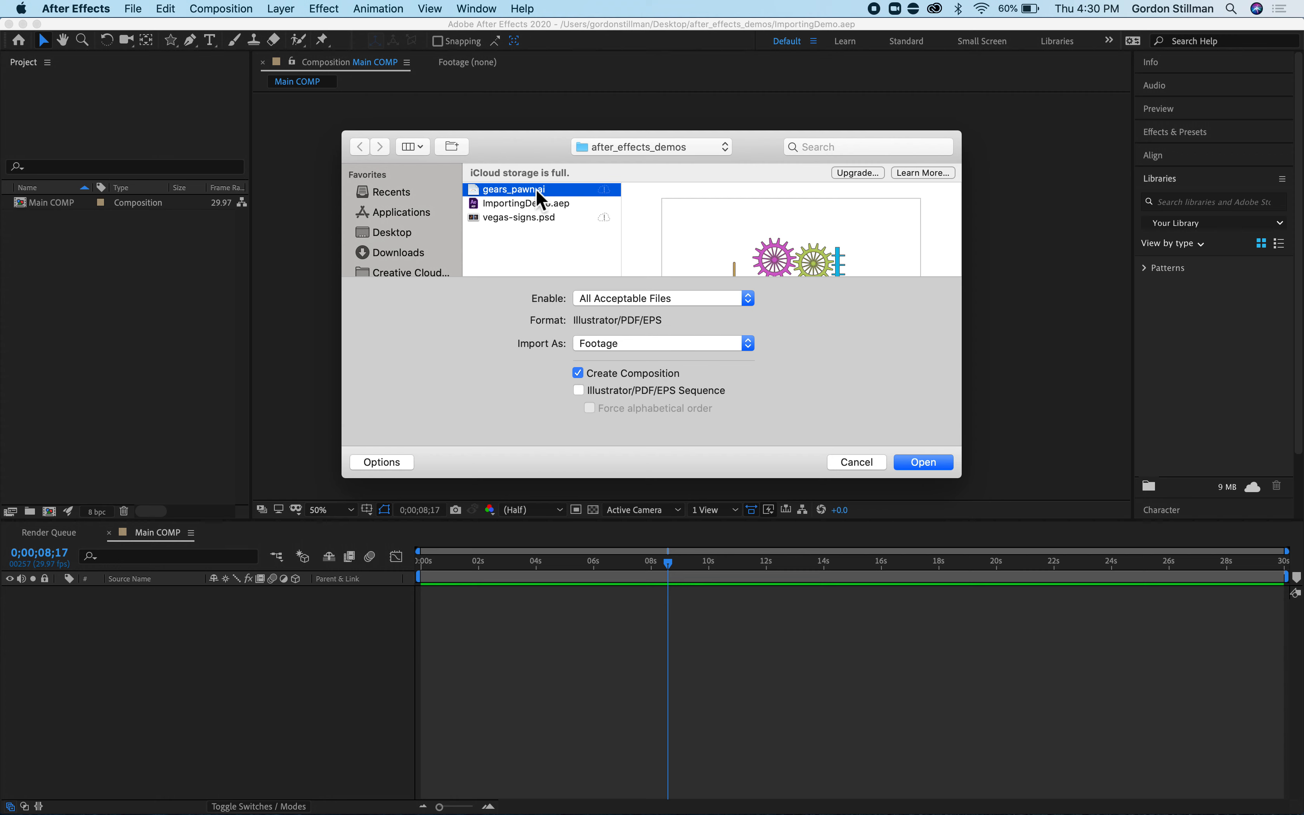
pyautogui.click(641, 344)
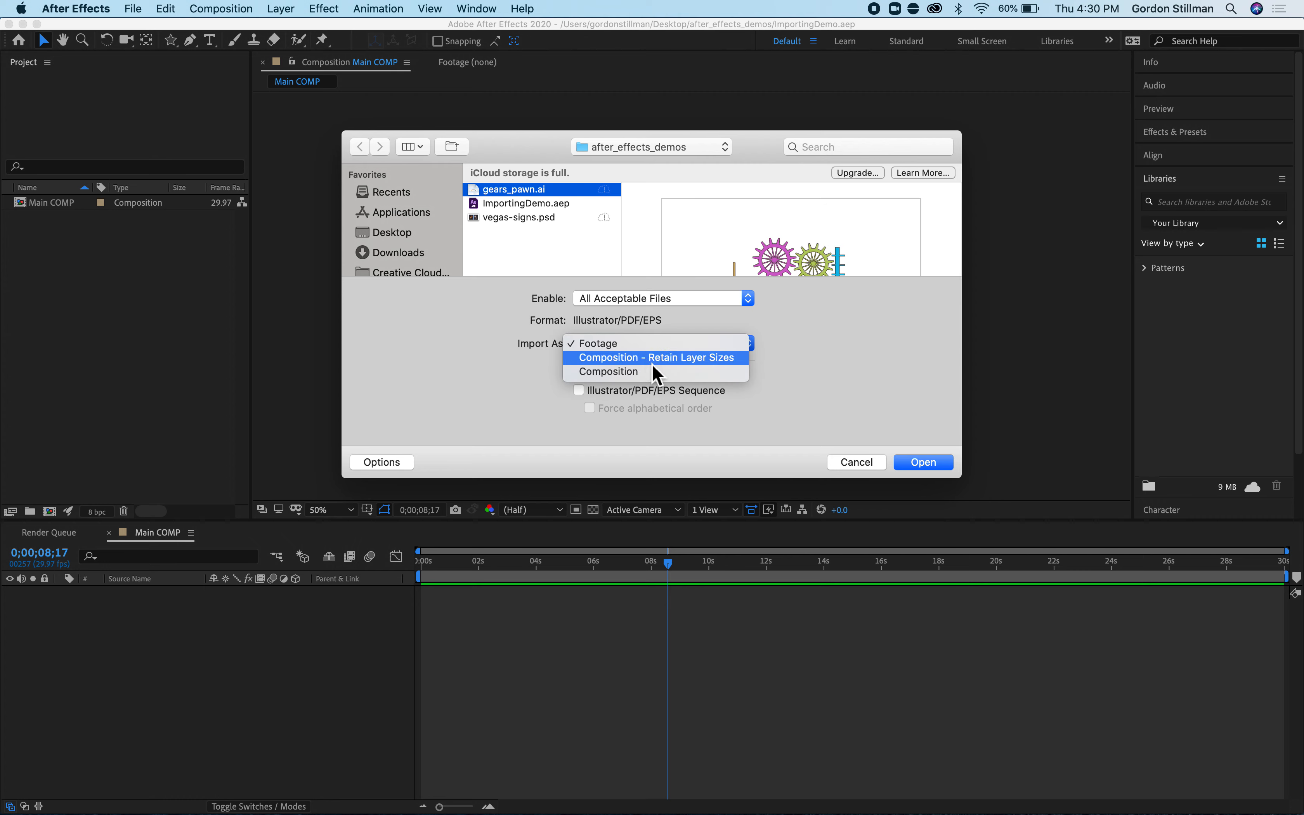
pyautogui.click(651, 360)
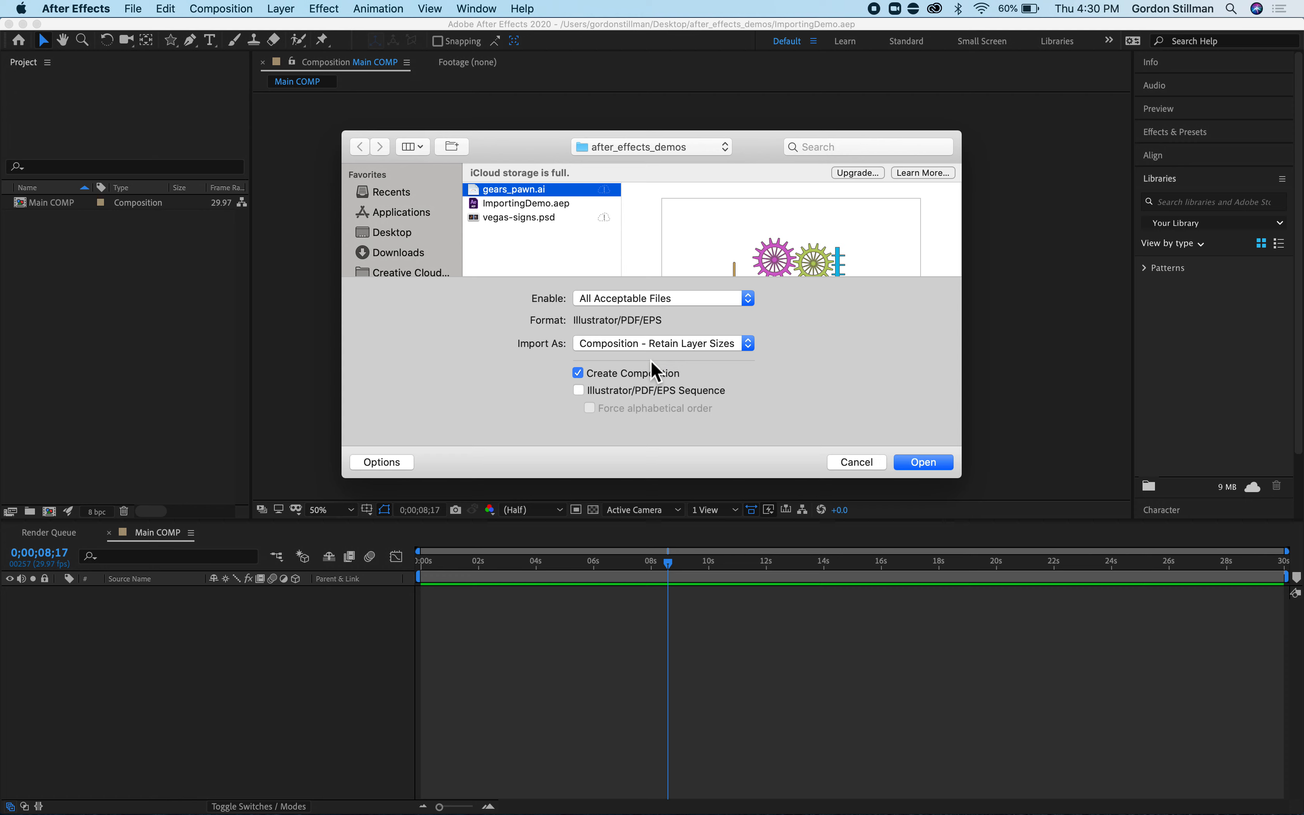
pyautogui.click(940, 463)
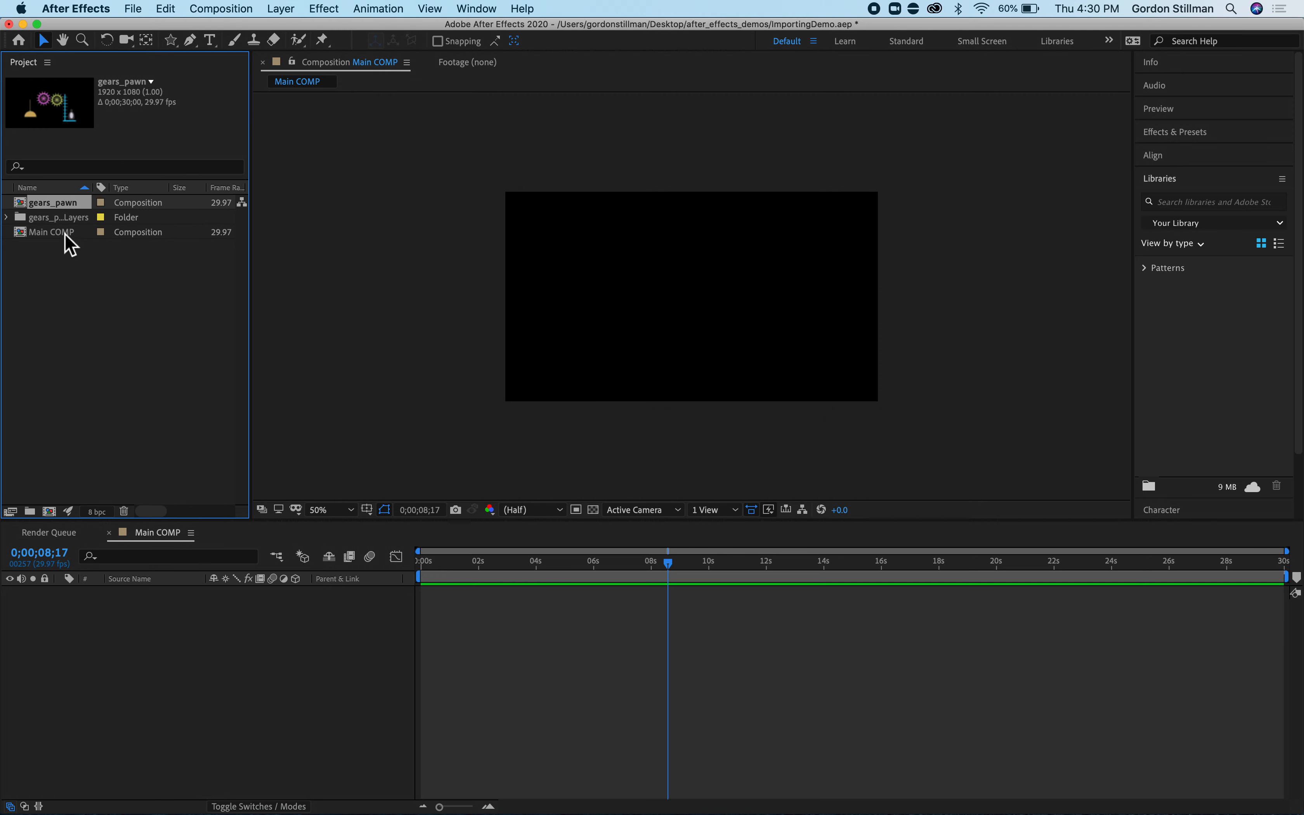
# - Check the contents of the imported gears_pawn layers folder and open the gears_pawn composition
pyautogui.click(6, 218)
pyautogui.click(7, 217)
pyautogui.doubleClick(48, 207)
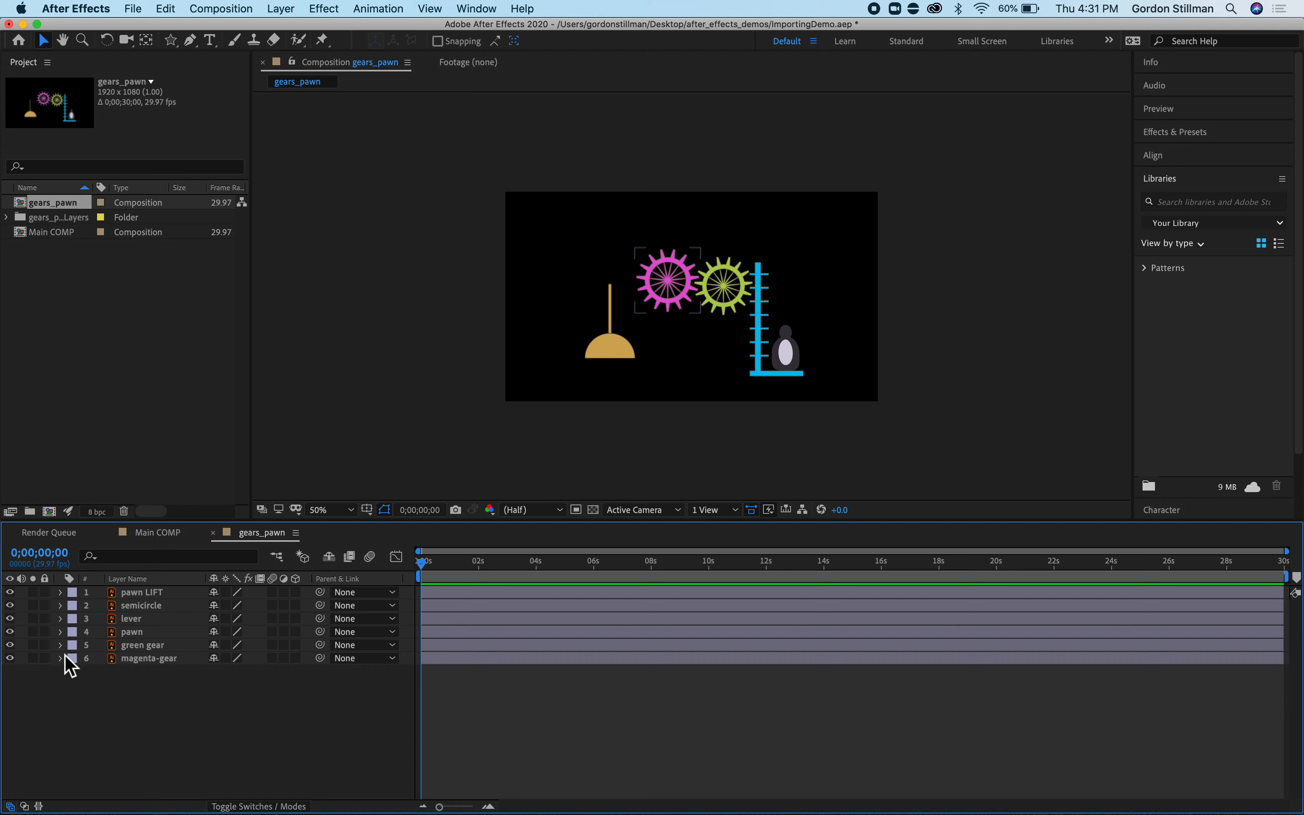
# - Add a Rotation keyframe to the lever layer at the start of the timeline and move the current time to 0;00;02;01
pyautogui.click(63, 619)
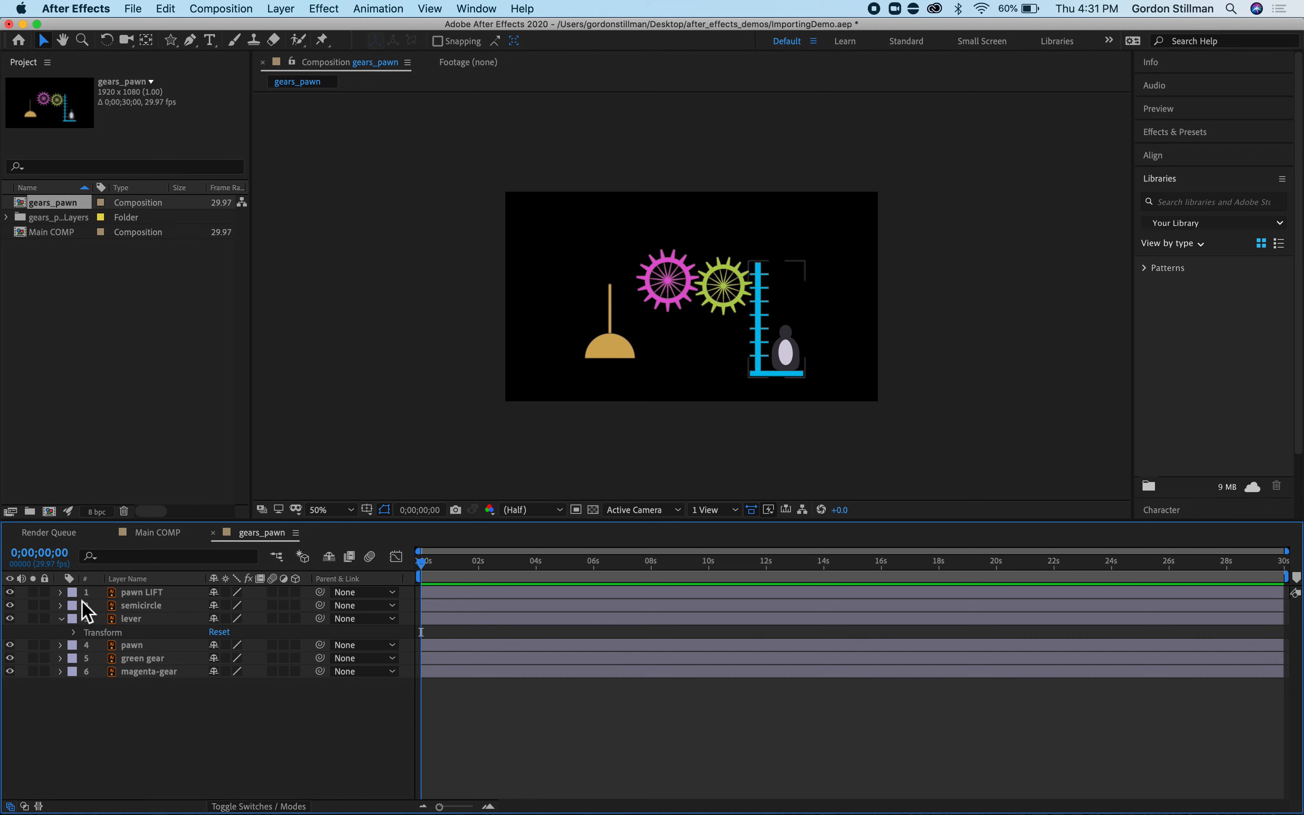
pyautogui.click(77, 633)
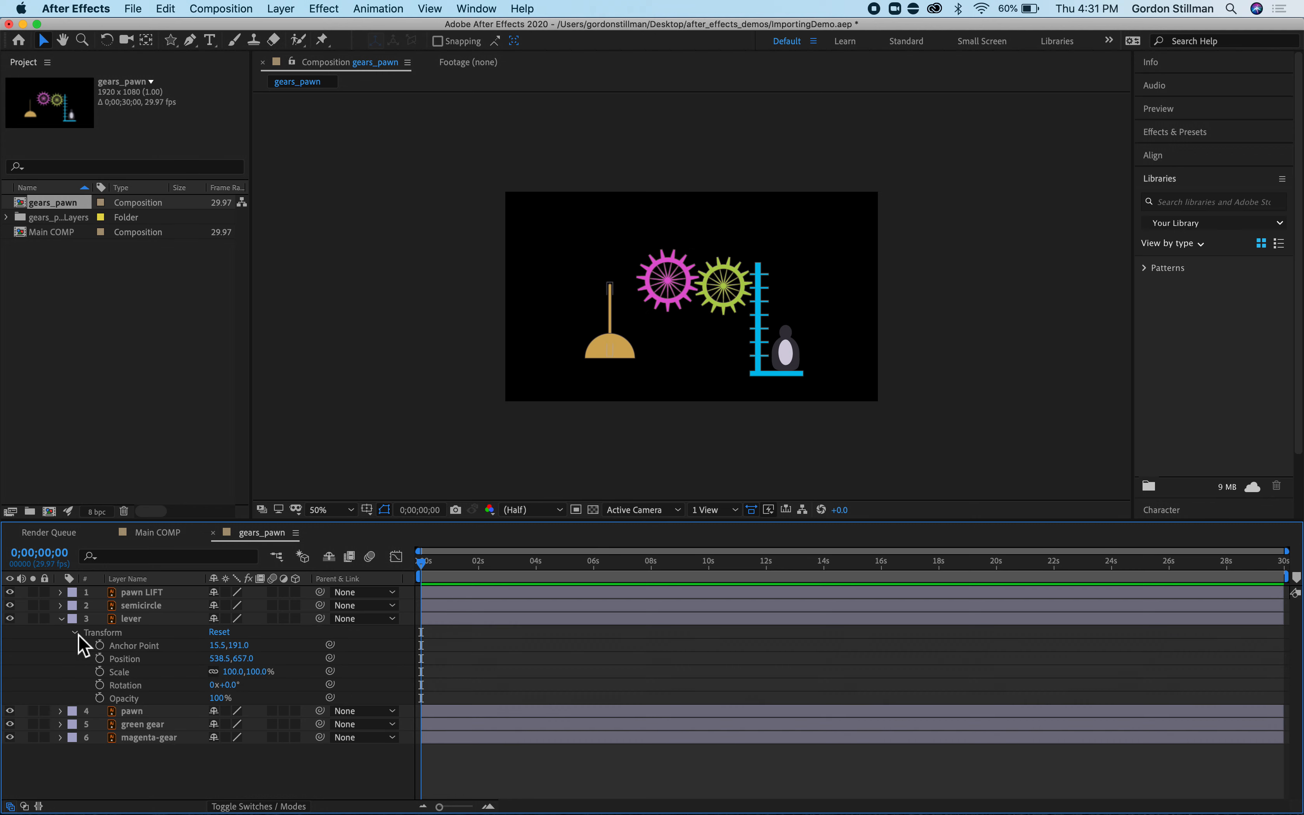
pyautogui.click(101, 687)
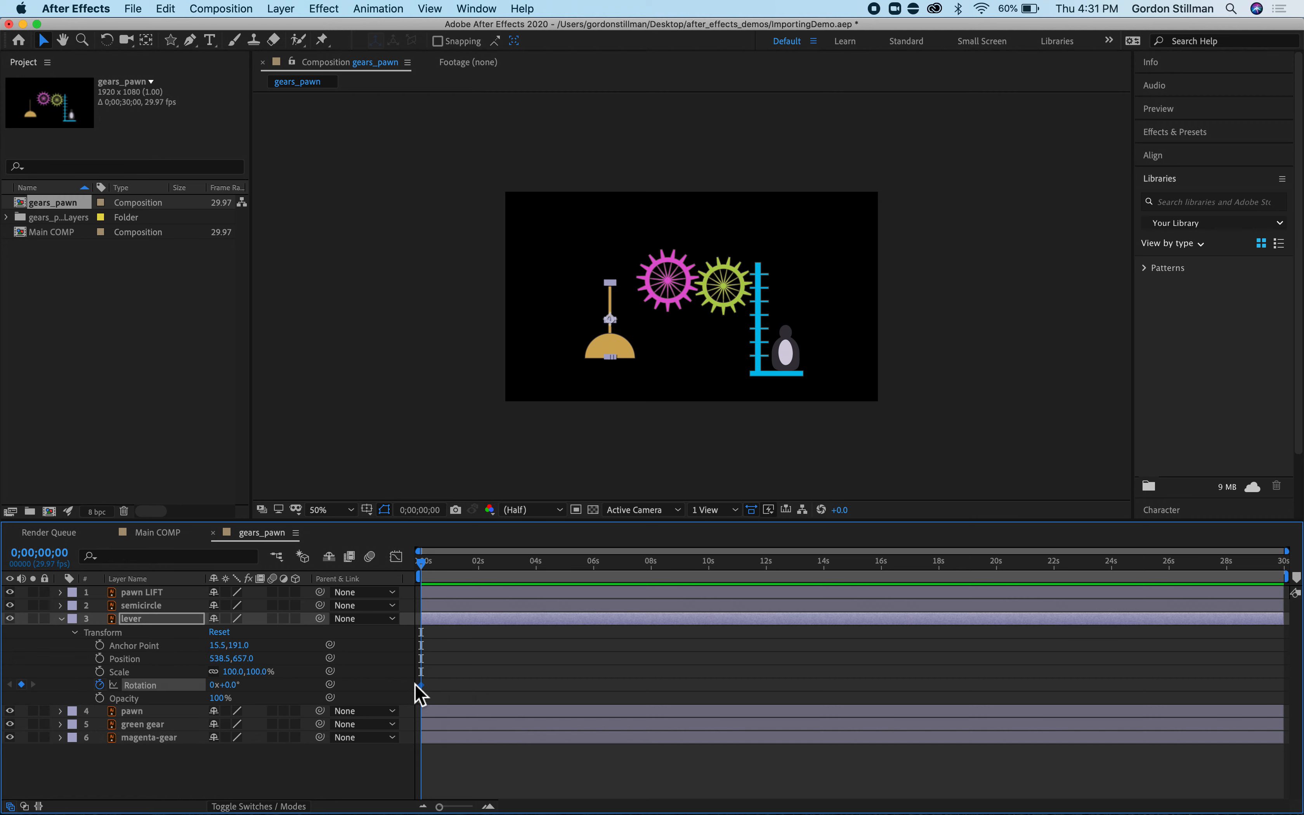
pyautogui.moveTo(426, 562); pyautogui.dragTo(481, 564)
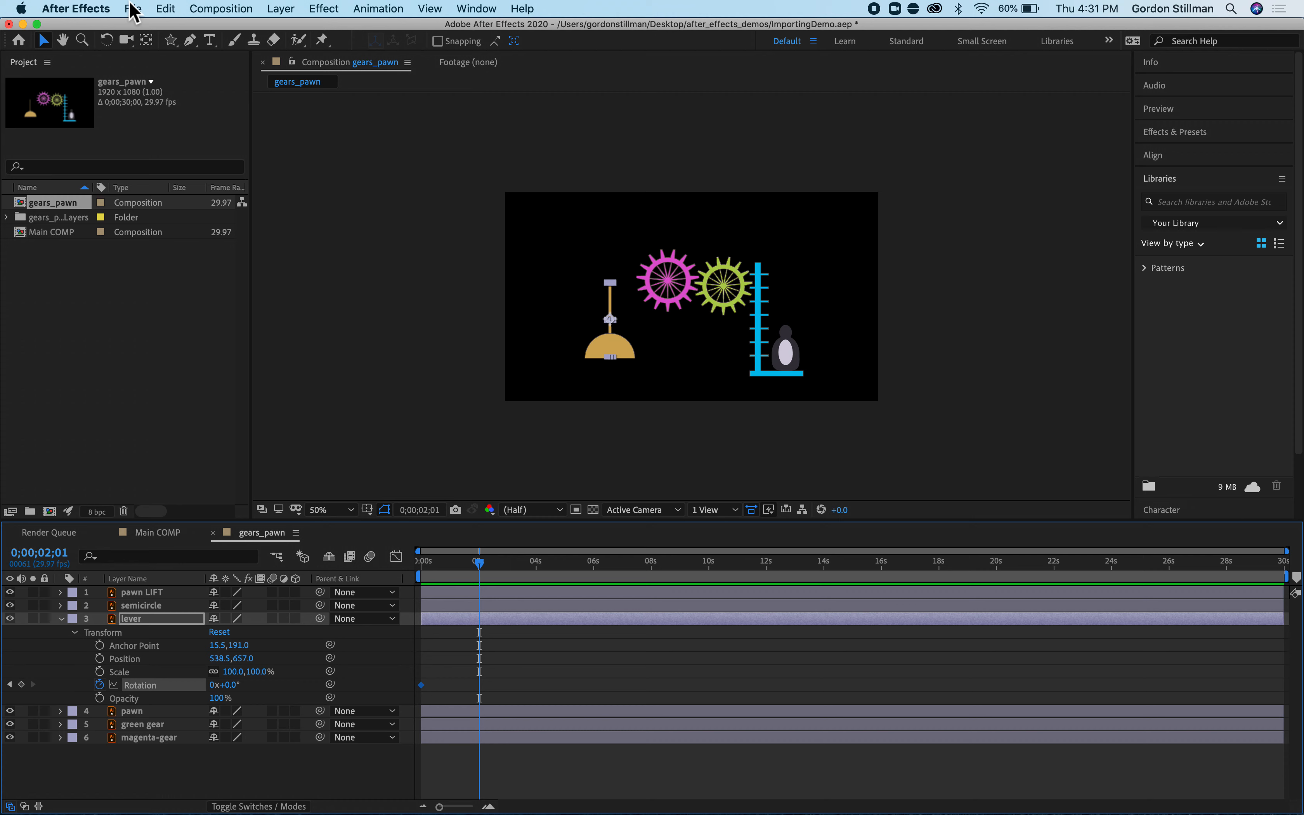
# - Import vegas-signs.psd as Composition - Retain Layer Sizes with Editable Layer Styles
pyautogui.click(104, 285)
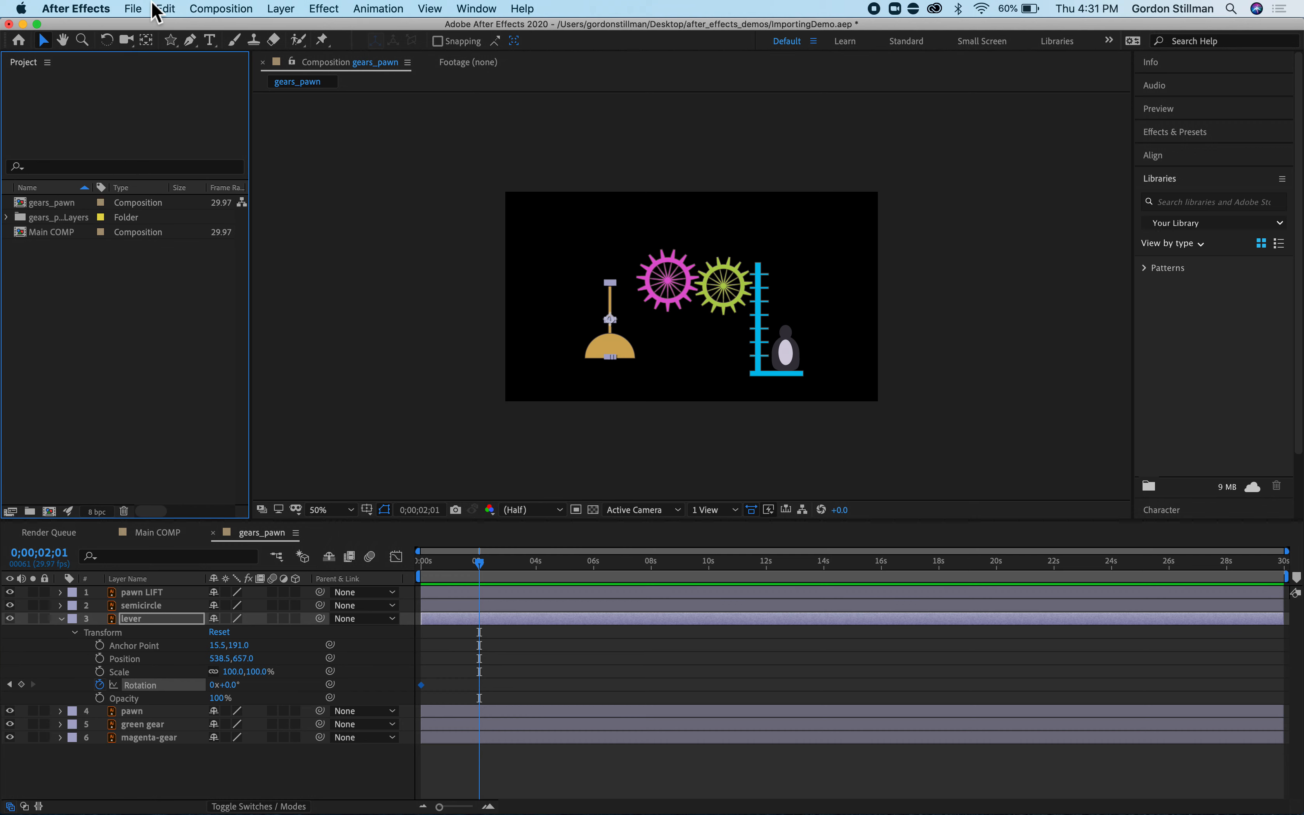
pyautogui.doubleClick(114, 333)
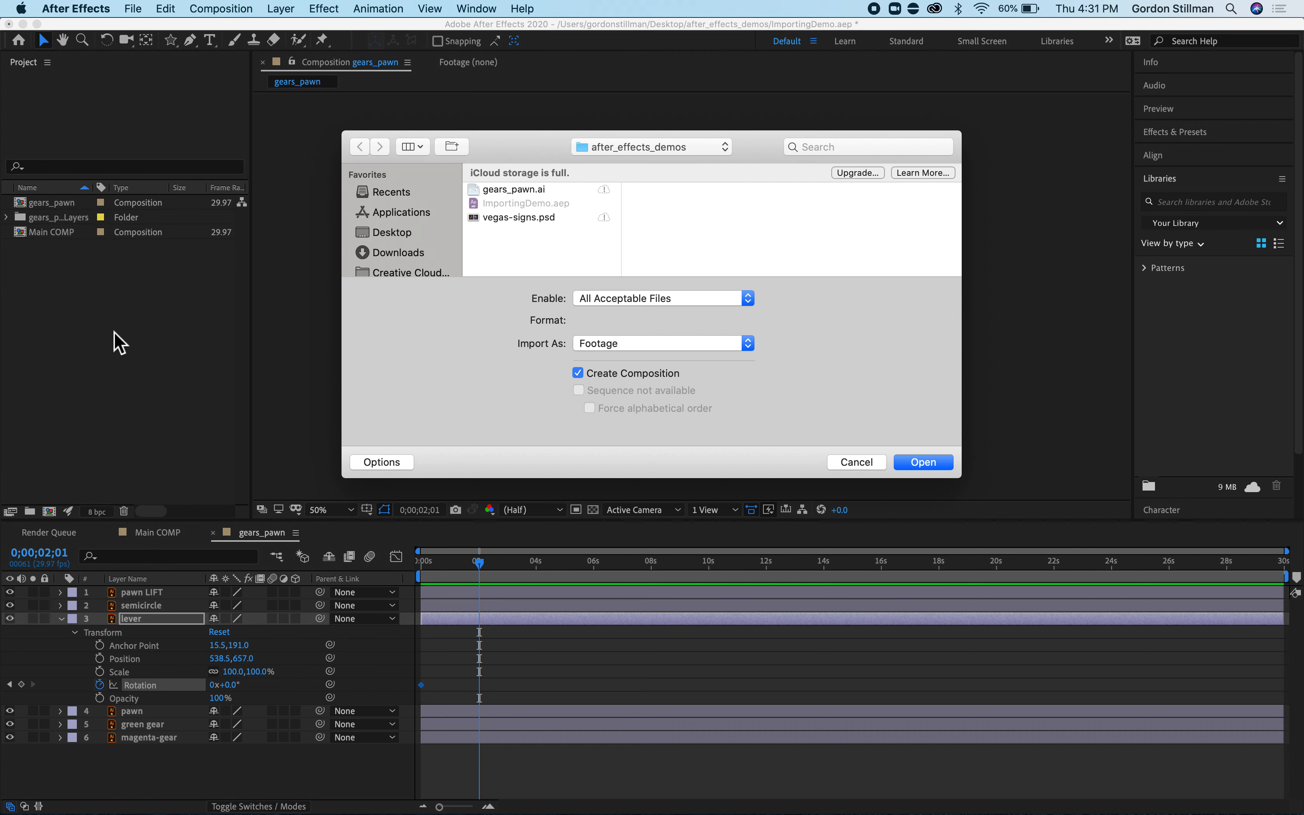
pyautogui.click(532, 217)
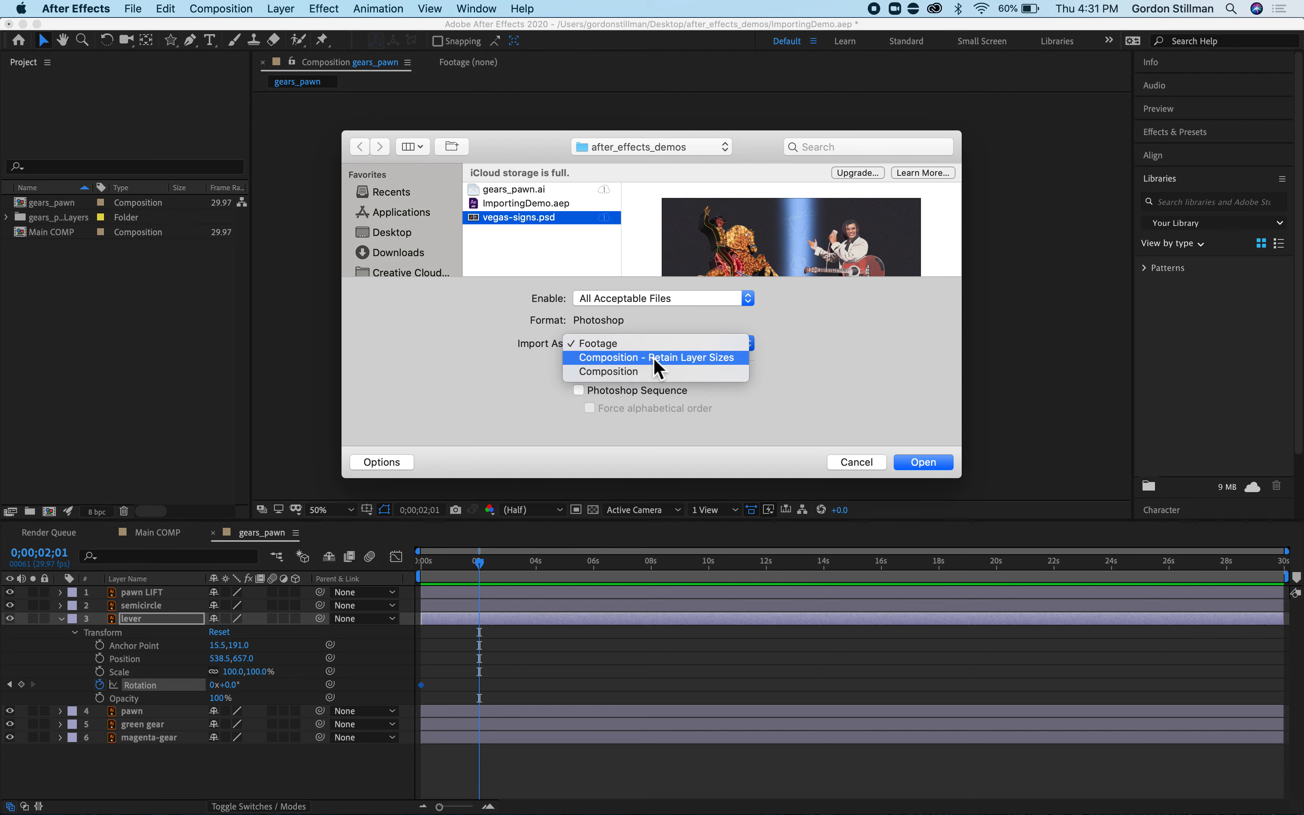
pyautogui.click(655, 359)
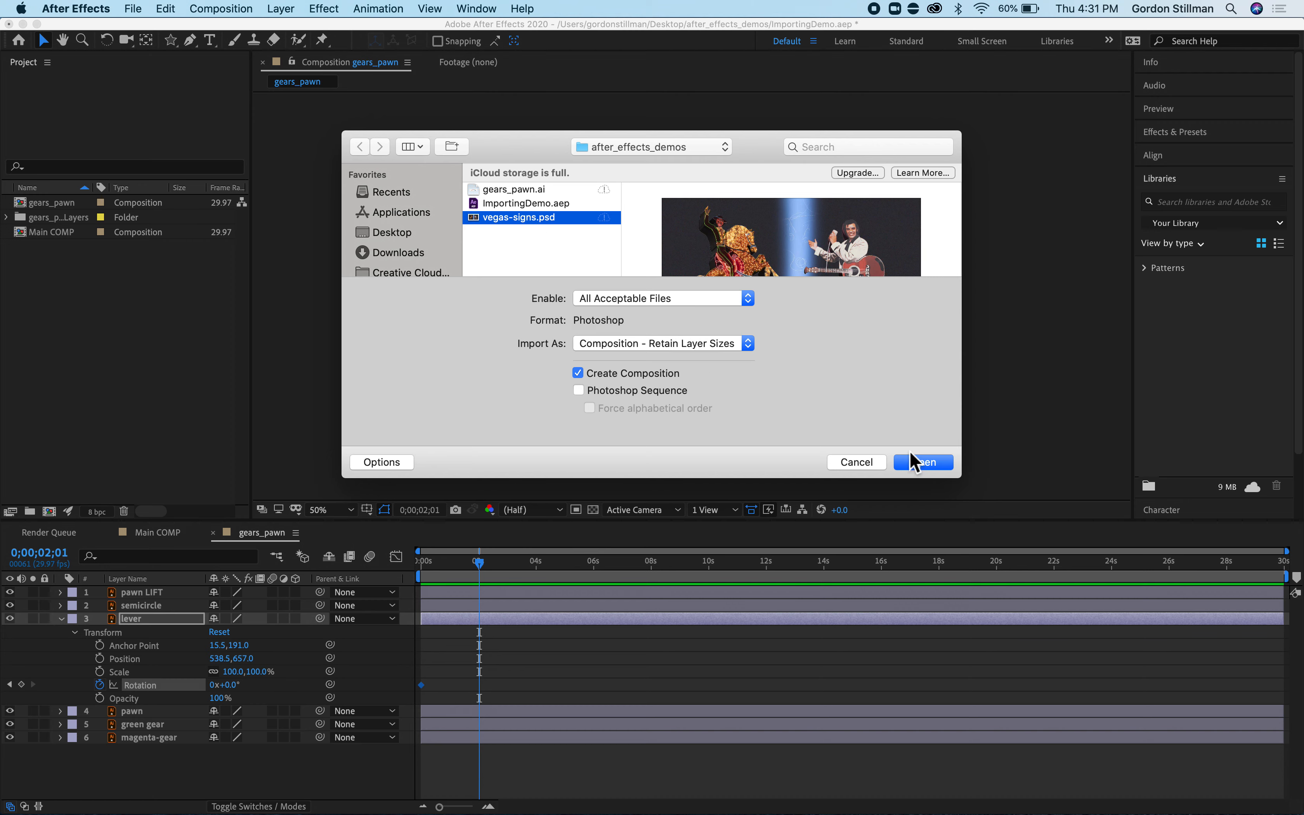
pyautogui.click(925, 463)
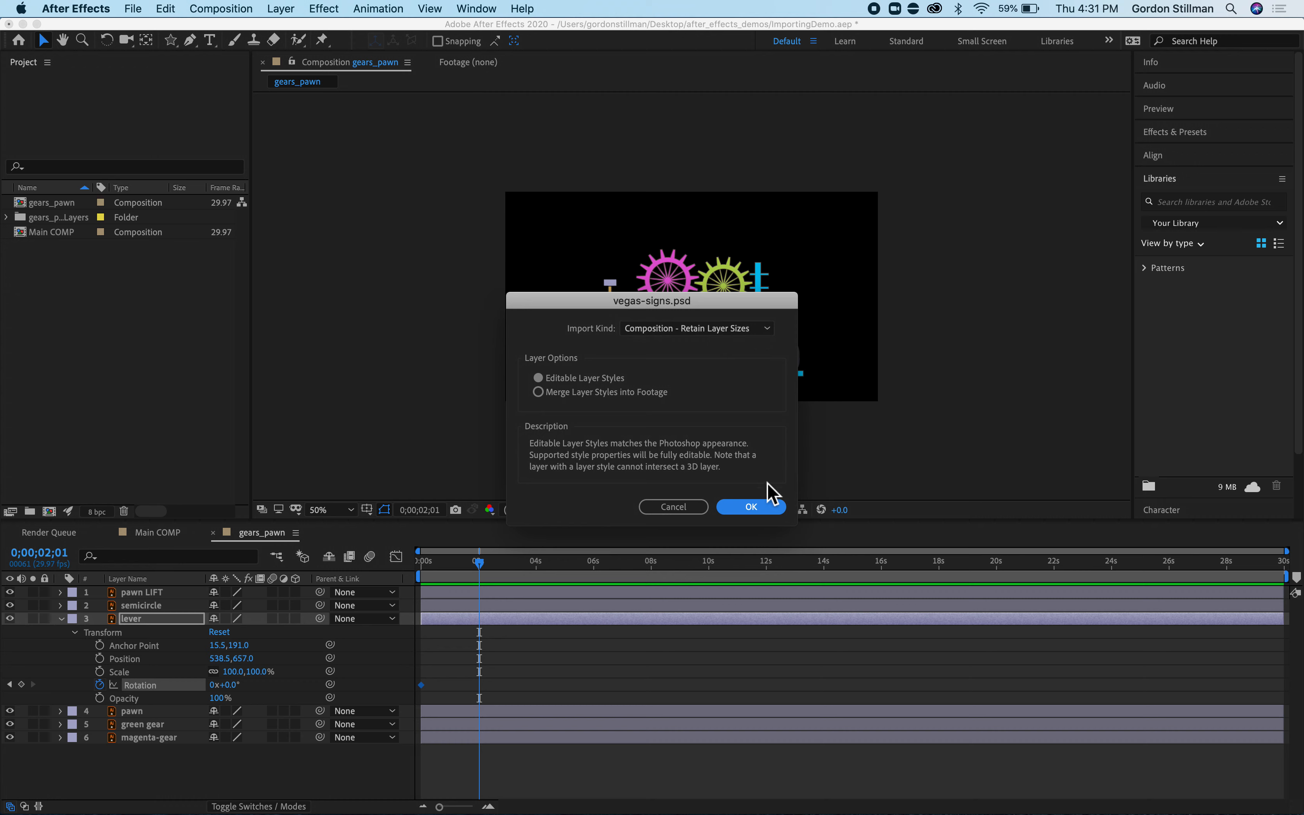
pyautogui.click(752, 507)
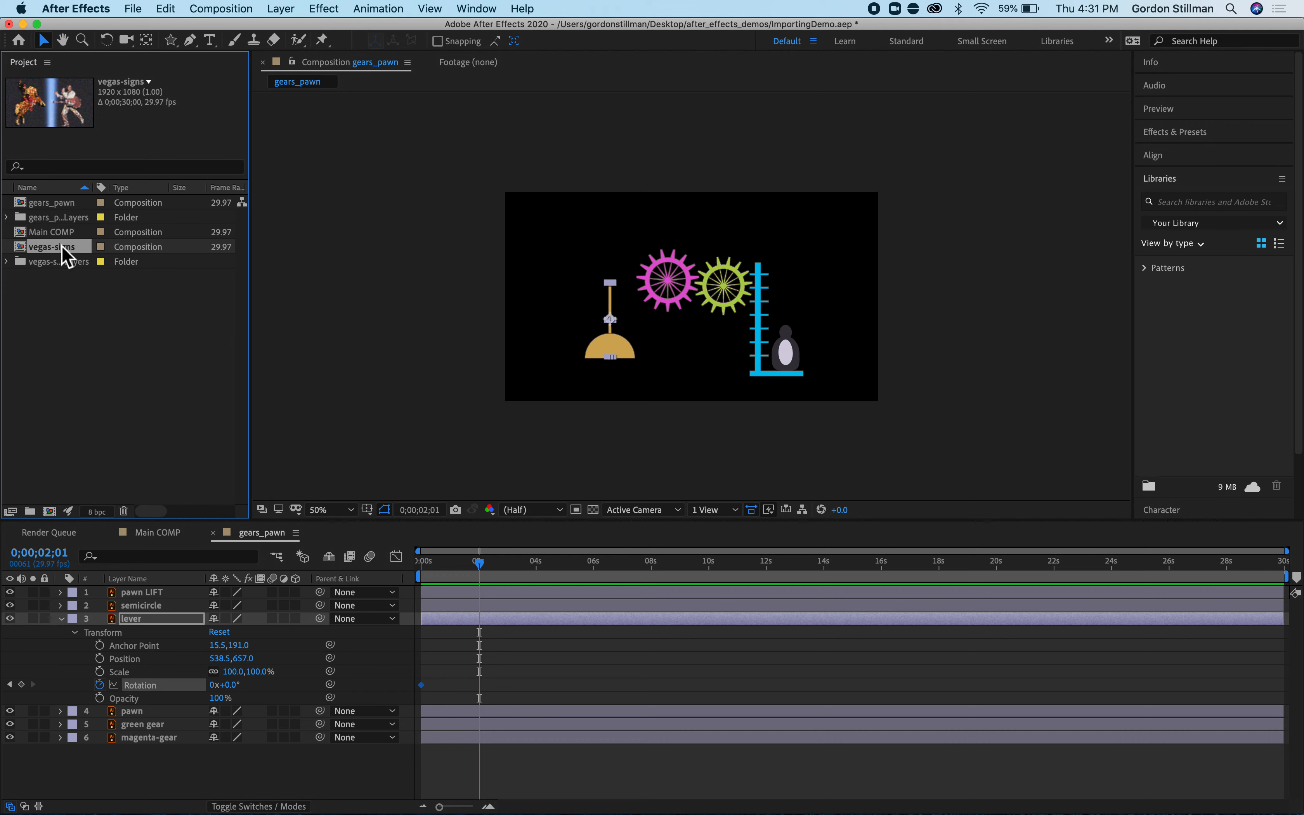
# - Open the vegas-signs composition and add a Rotation keyframe to the cowboy_arm layer at 0;00;00;00, leaving the layer collapsed
pyautogui.doubleClick(52, 248)
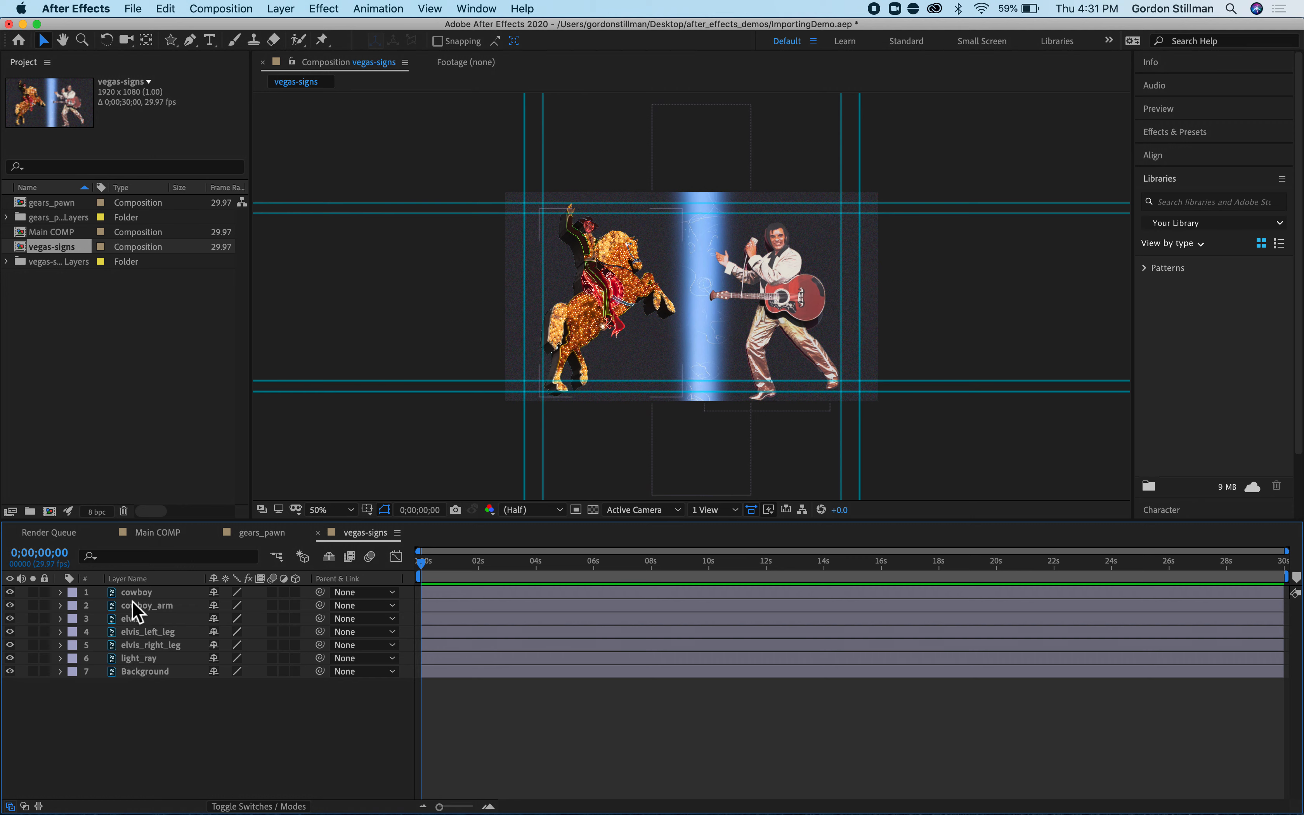
pyautogui.click(60, 605)
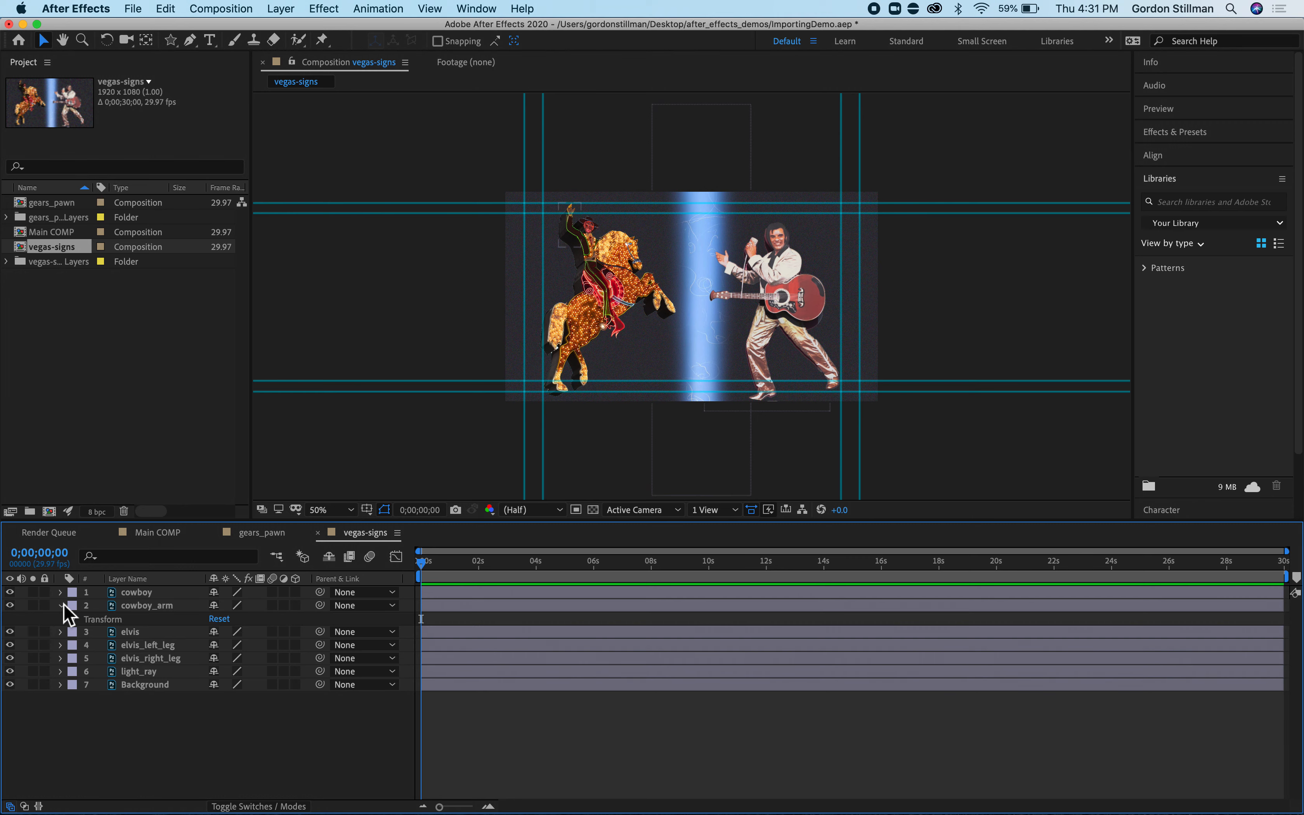
pyautogui.click(74, 619)
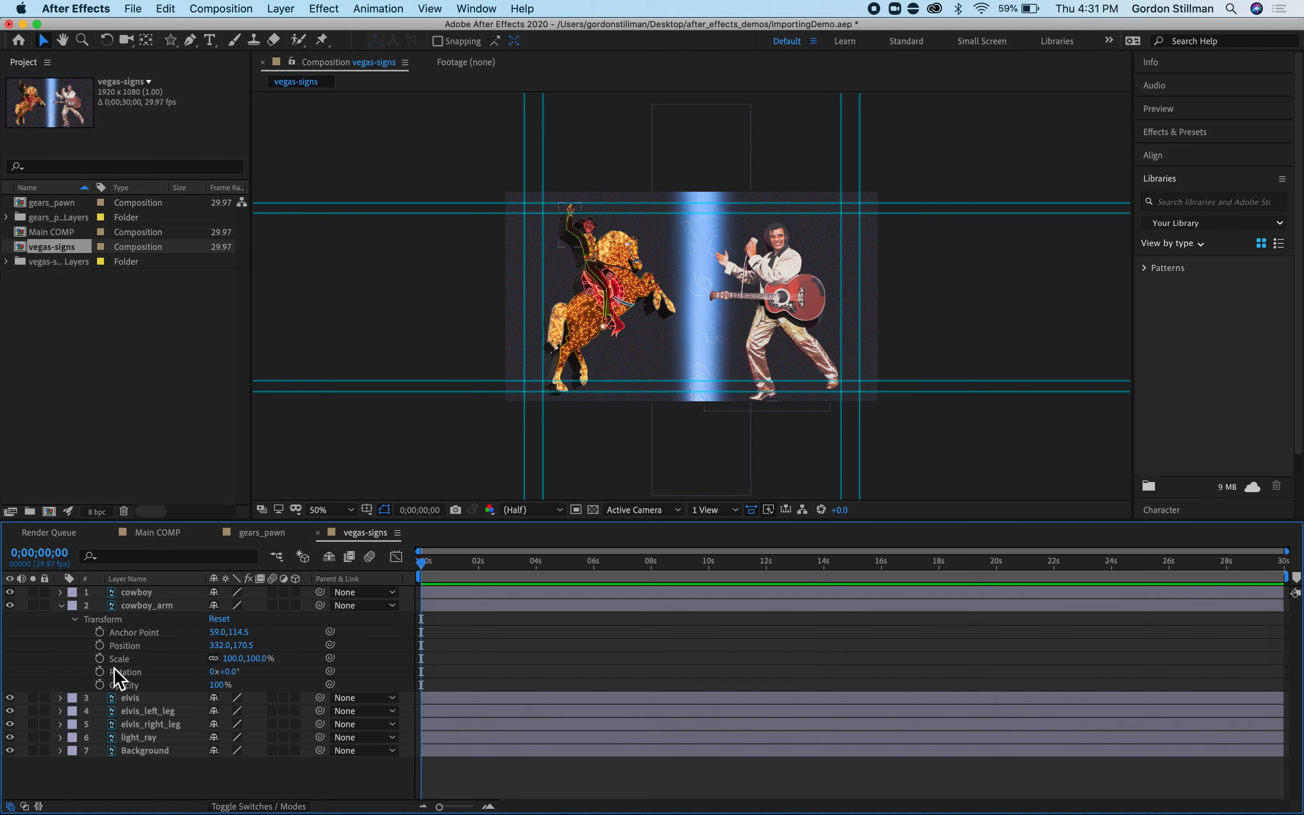
pyautogui.click(100, 672)
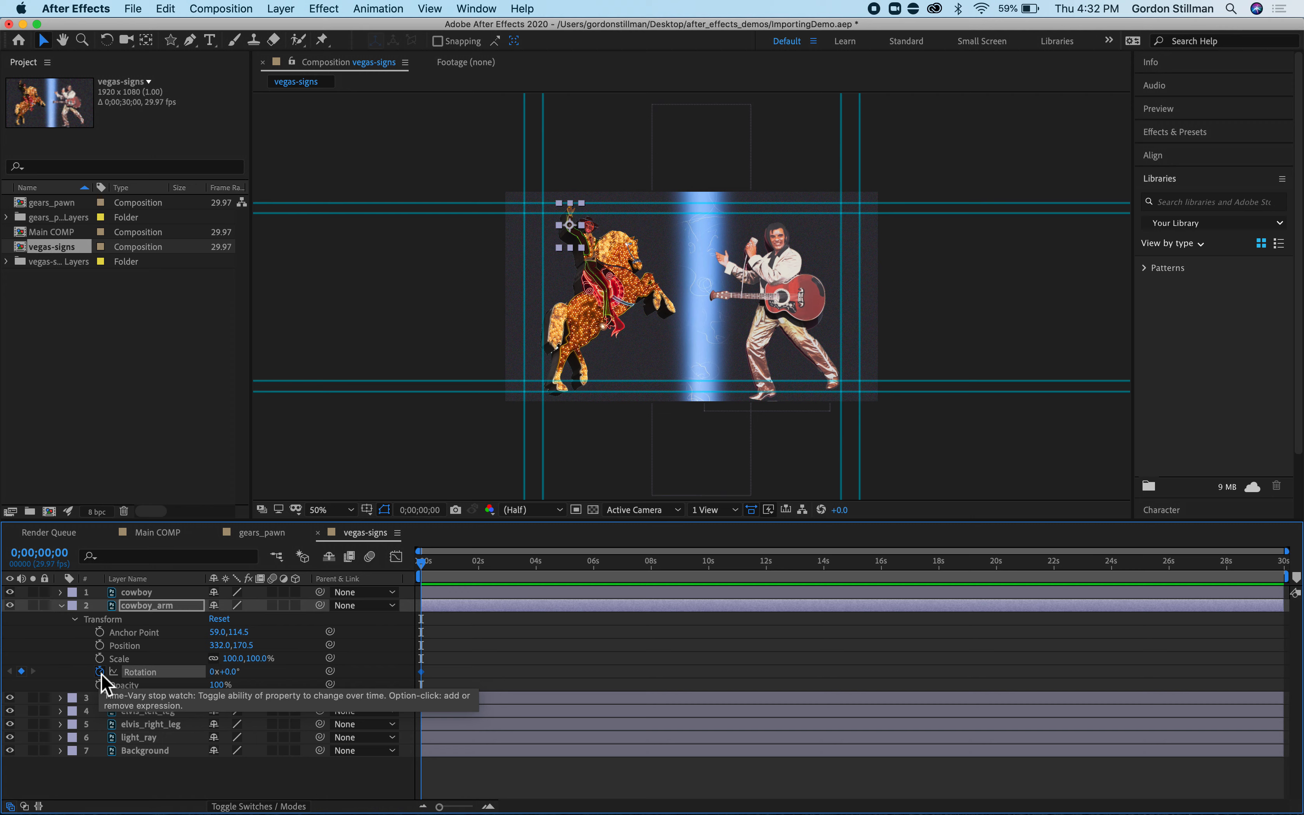
pyautogui.click(61, 606)
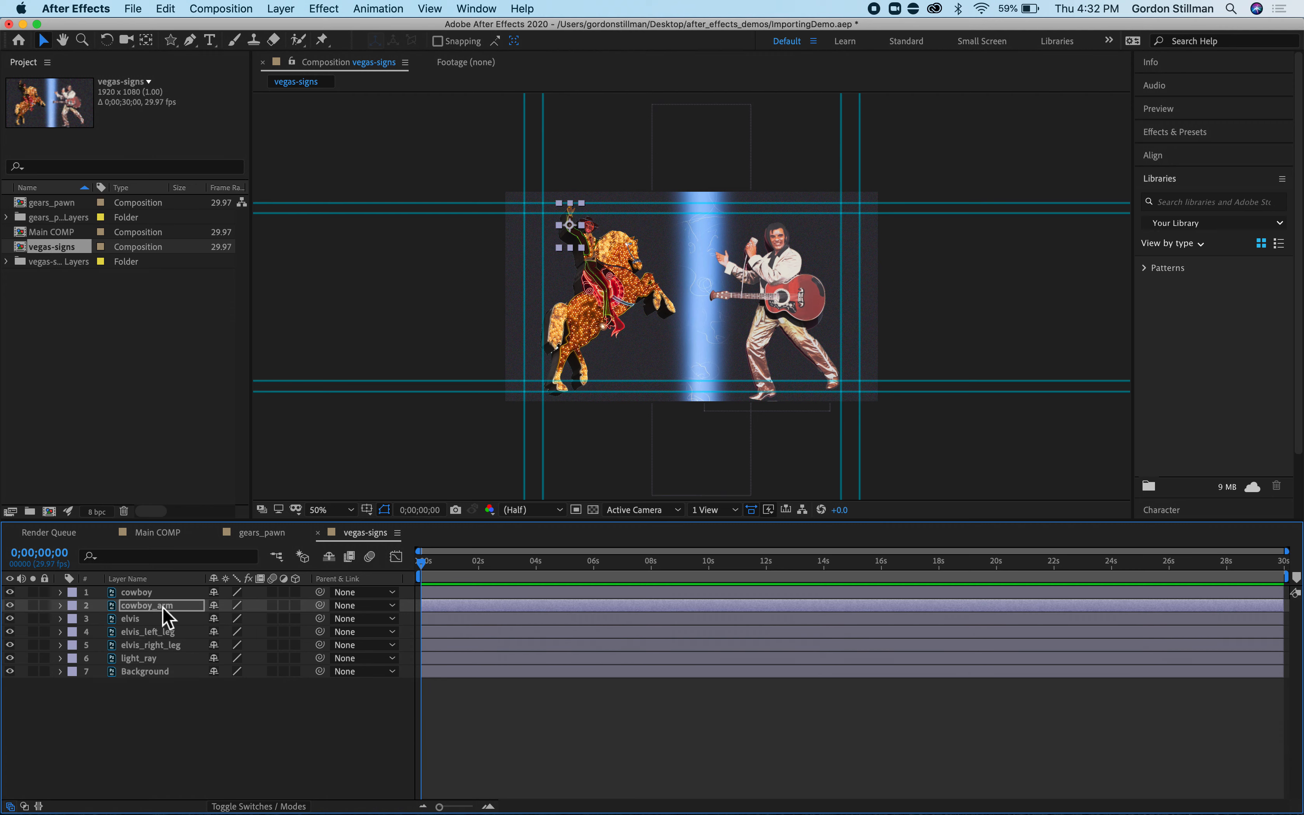